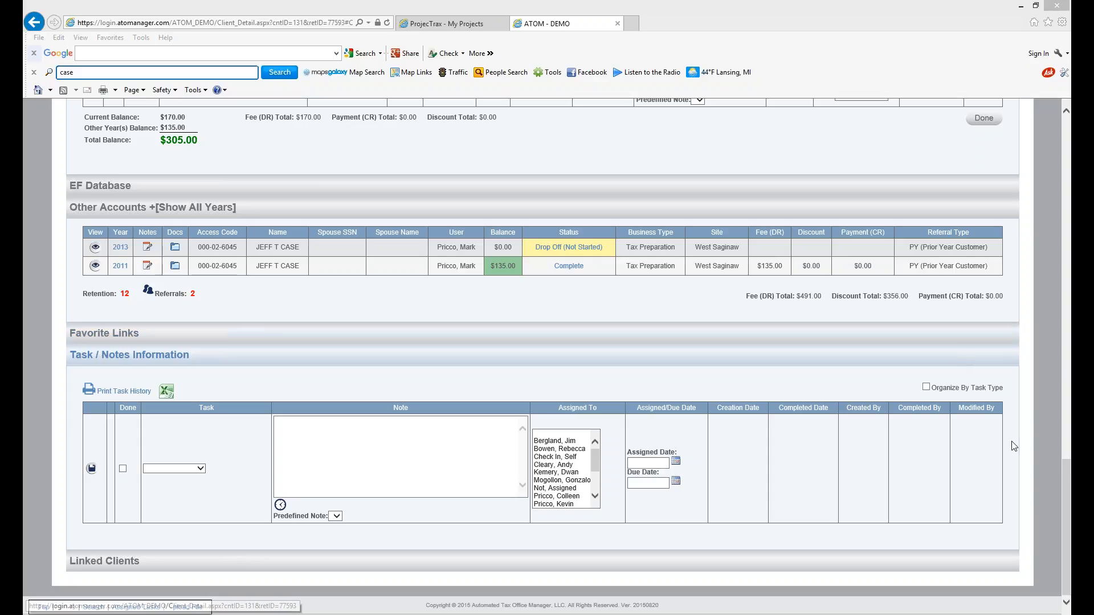
- Expand the Linked Clients section and filter the available clients by the family's surname
mouse_move(1066, 484)
left_mouse_down()
mouse_move(1066, 139)
mouse_move(1066, 495)
left_mouse_up()
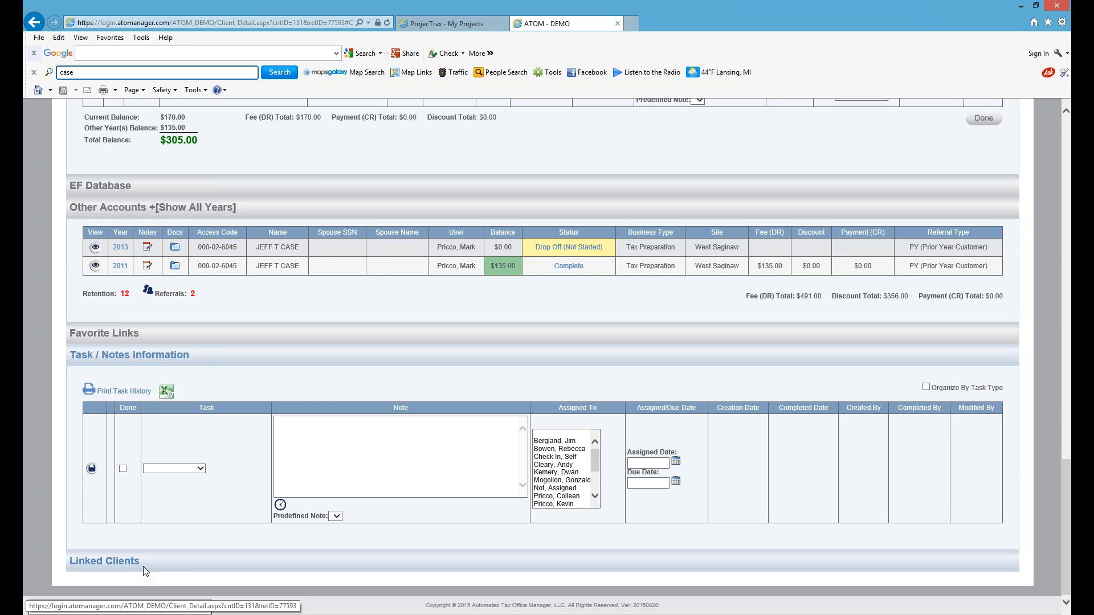
left_click(185, 564)
scroll(184, 564, "down", 1)
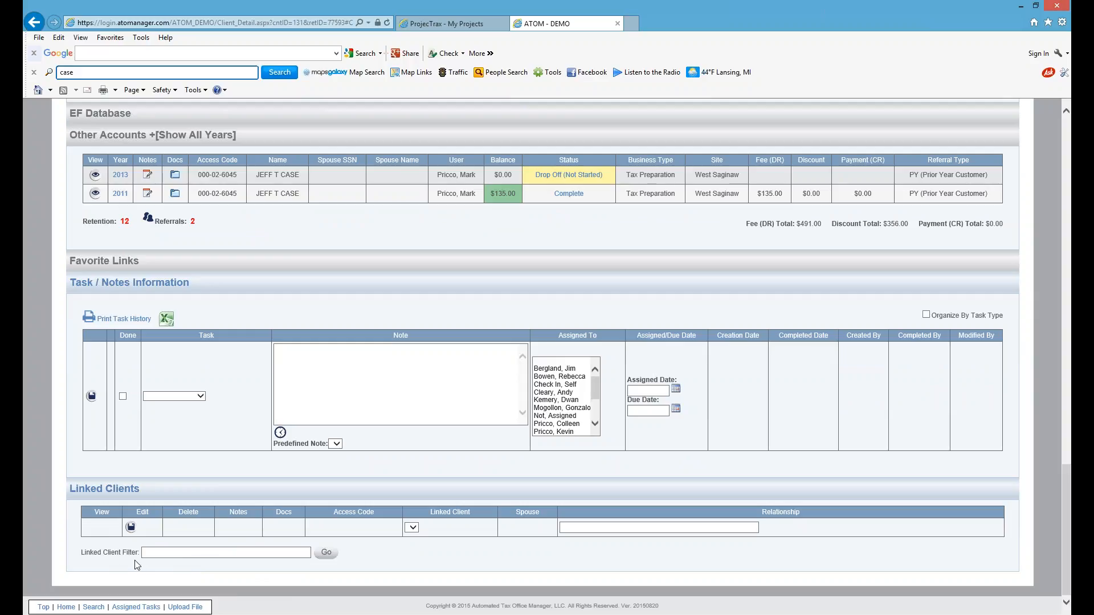
left_click(154, 553)
left_click(326, 554)
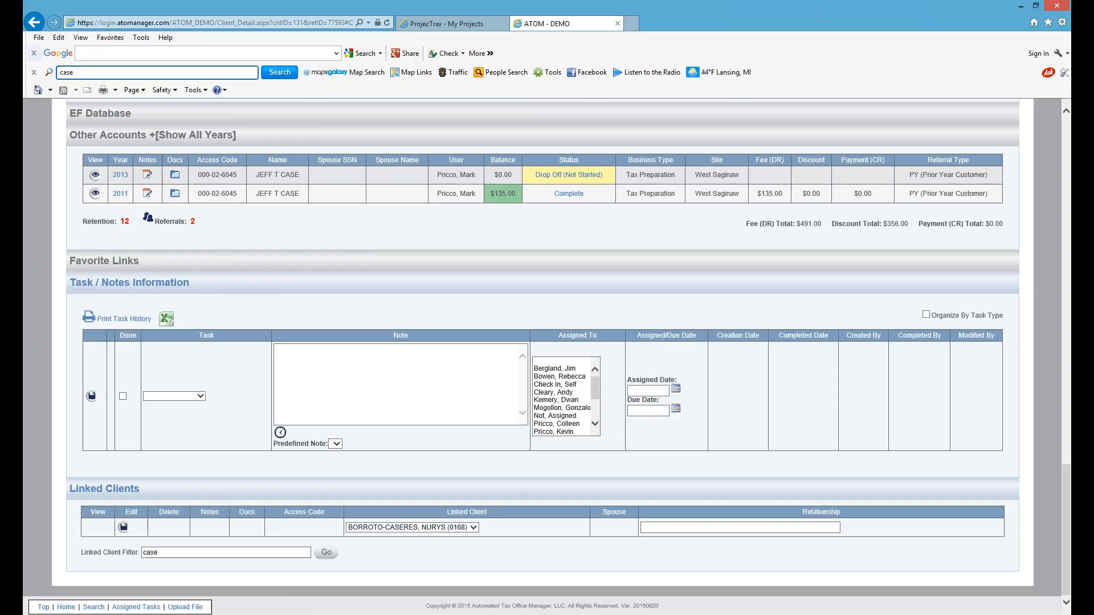
- Link the client's daughter from the filtered list with the relationship "Daughter" and save the link
left_click(473, 527)
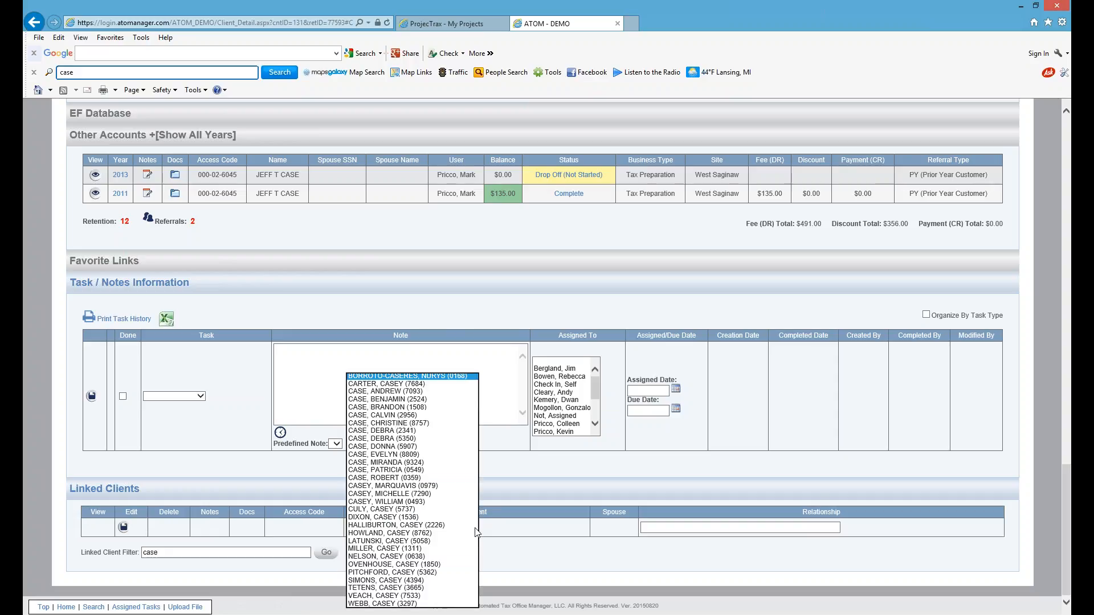
left_click(435, 442)
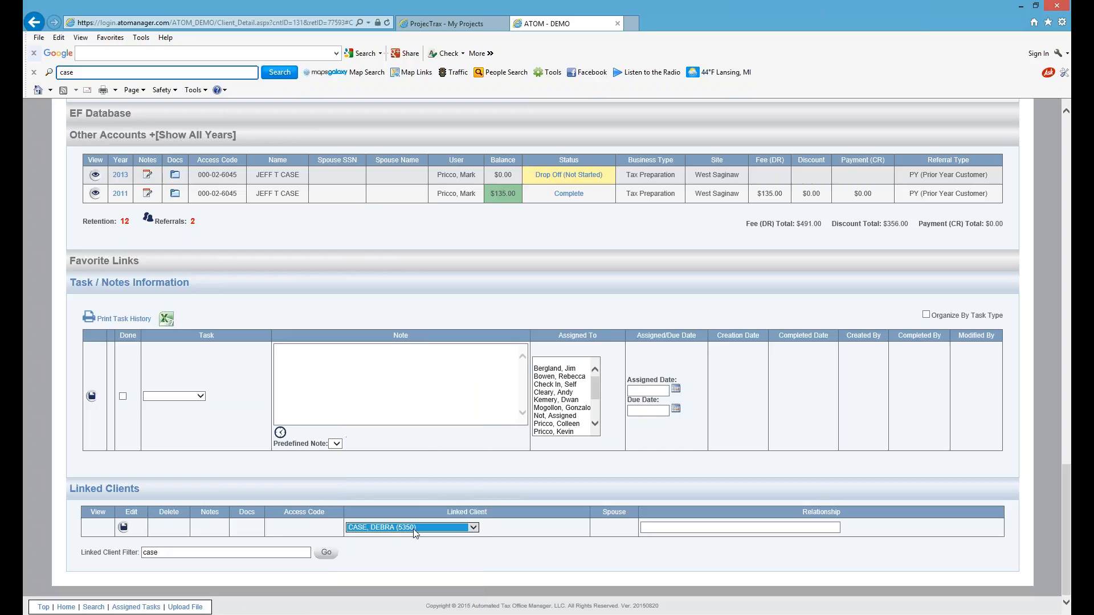
left_click(665, 529)
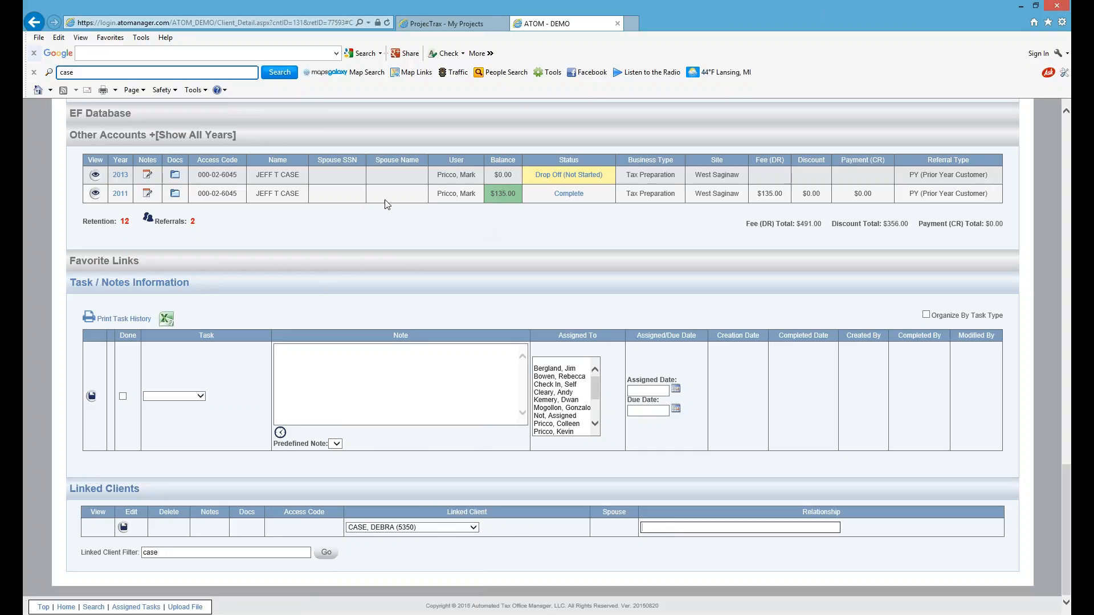
type("Daughter")
left_click(123, 527)
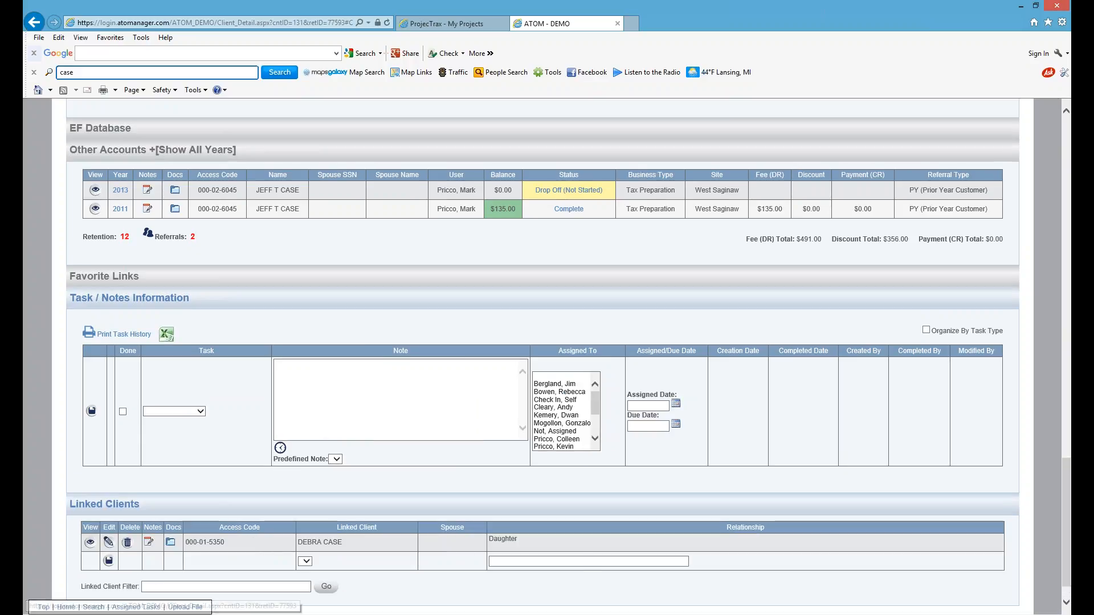
- Filter the linkable clients by "x-tax", link X-TAX CPA PLC with the relationship "Corp Return" and save the link
left_click(160, 588)
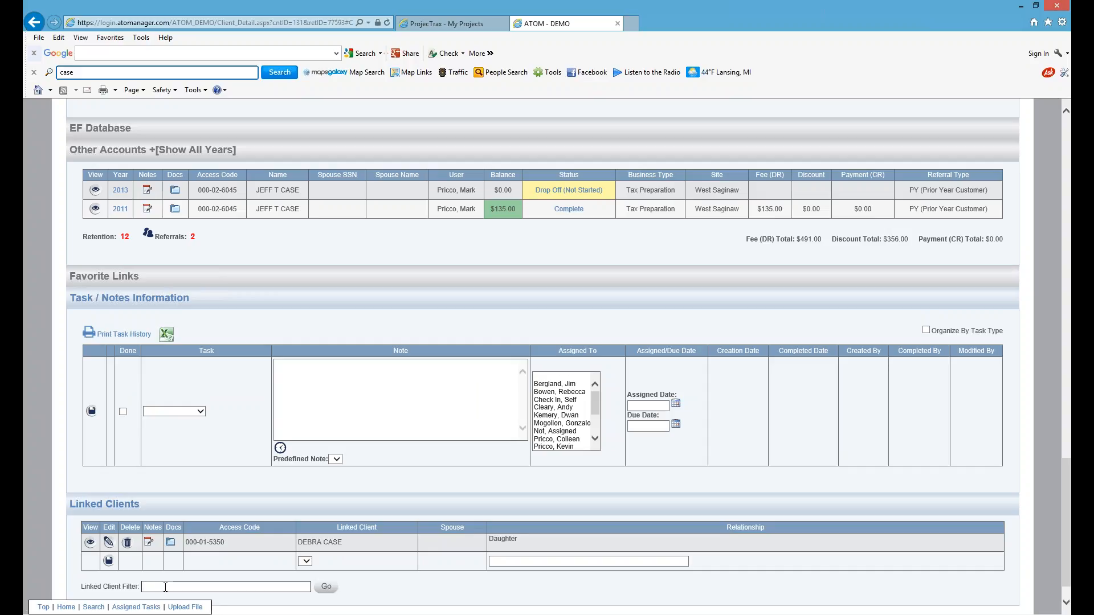
type("x-tax")
left_click(326, 587)
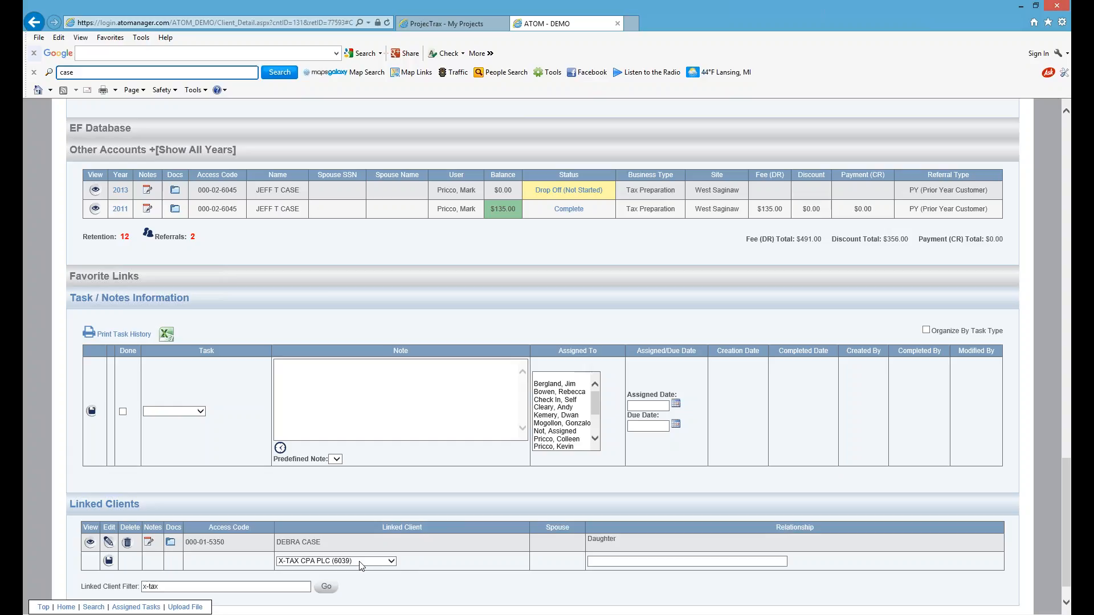
left_click(627, 561)
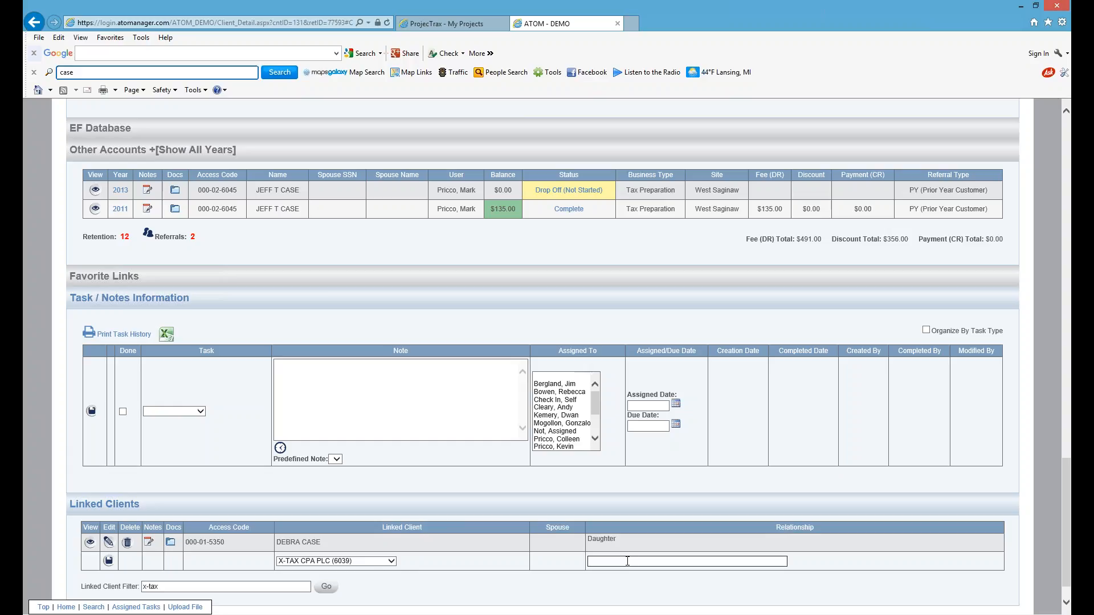
type("Corp Return")
left_click(108, 561)
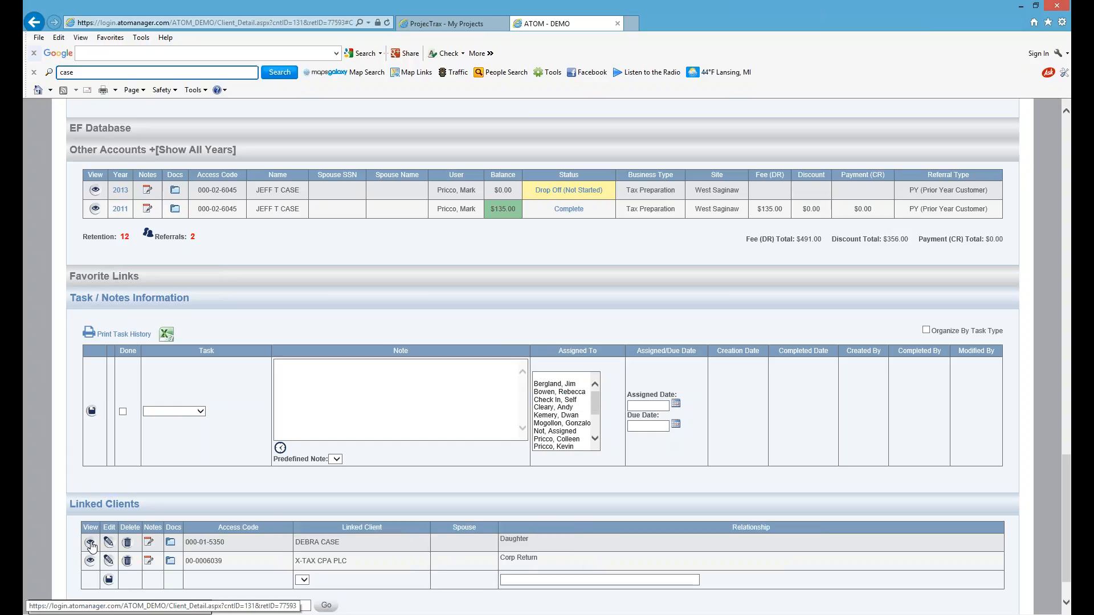
- Open the linked daughter's file and save the relationship "Parent" for the client linked there
left_click(91, 546)
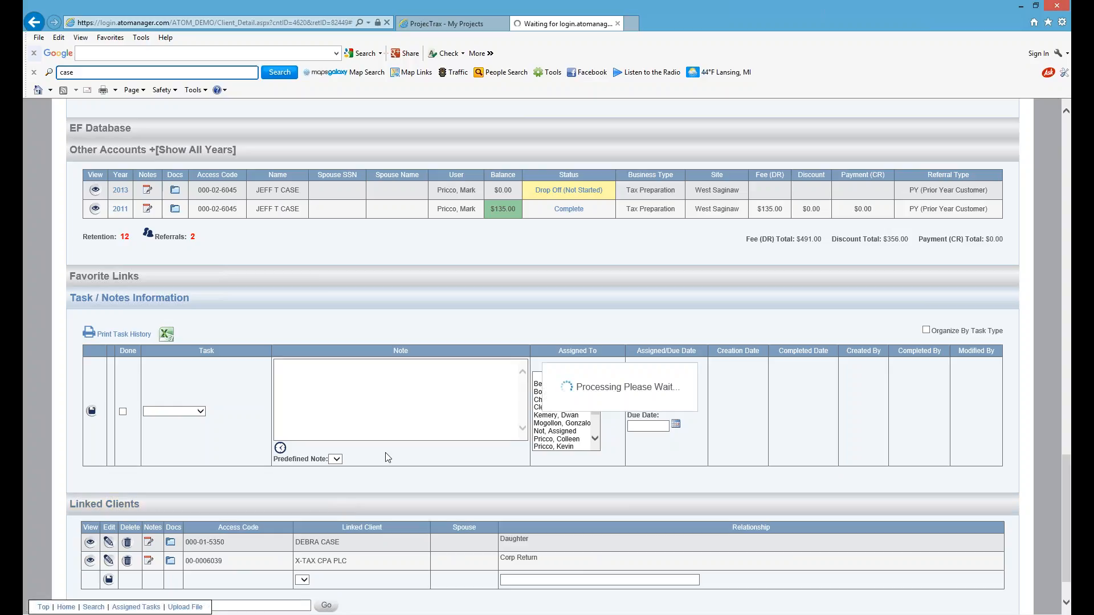
scroll(394, 436, "down", 4)
scroll(395, 437, "down", 10)
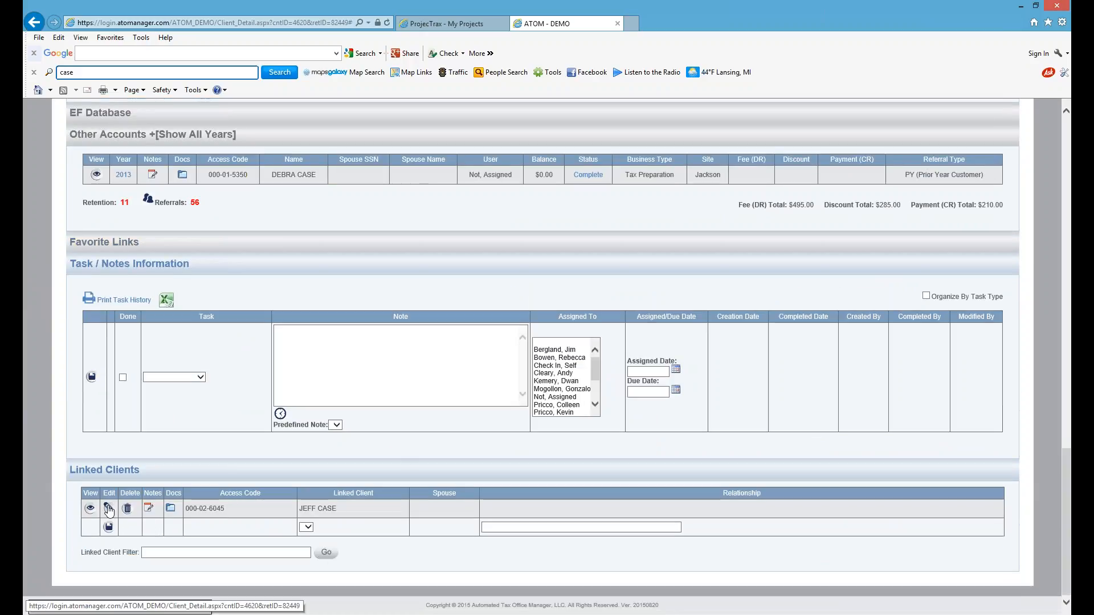
left_click(109, 510)
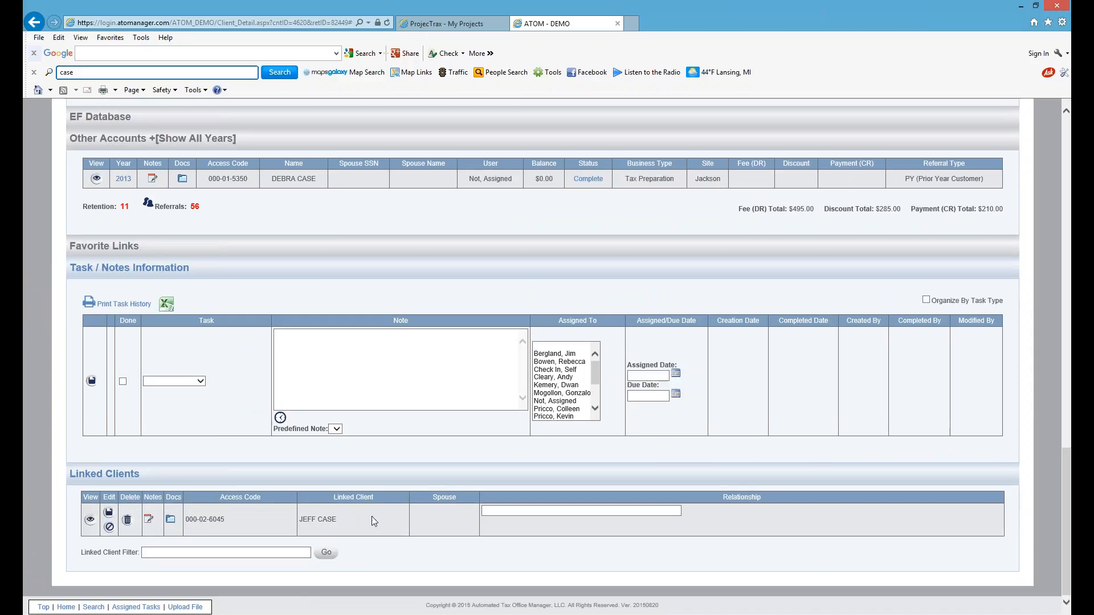
left_click(516, 511)
type("Parent")
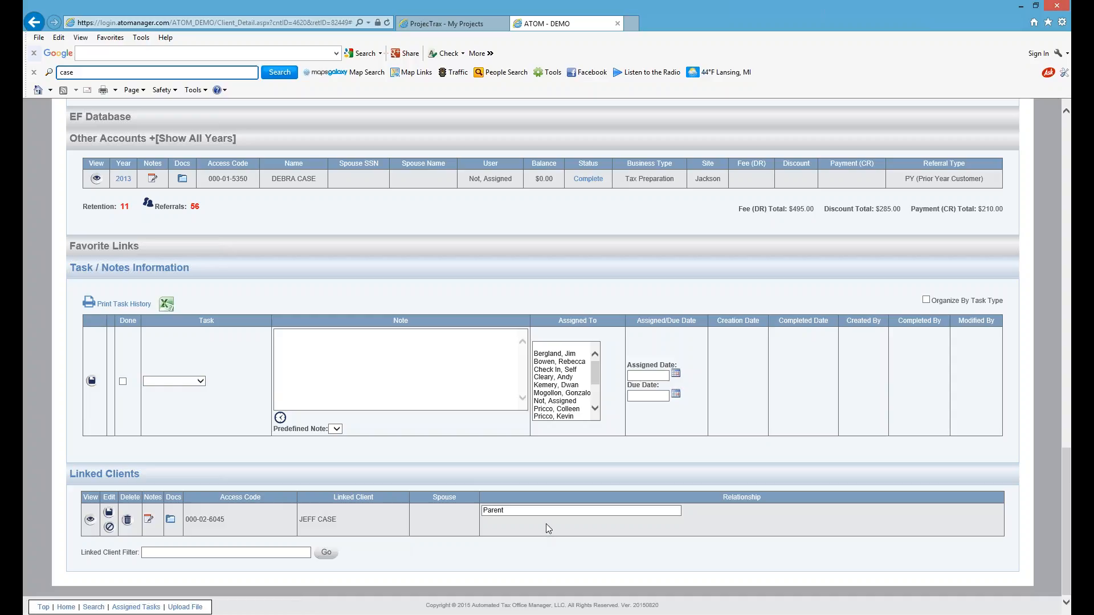
left_click(109, 512)
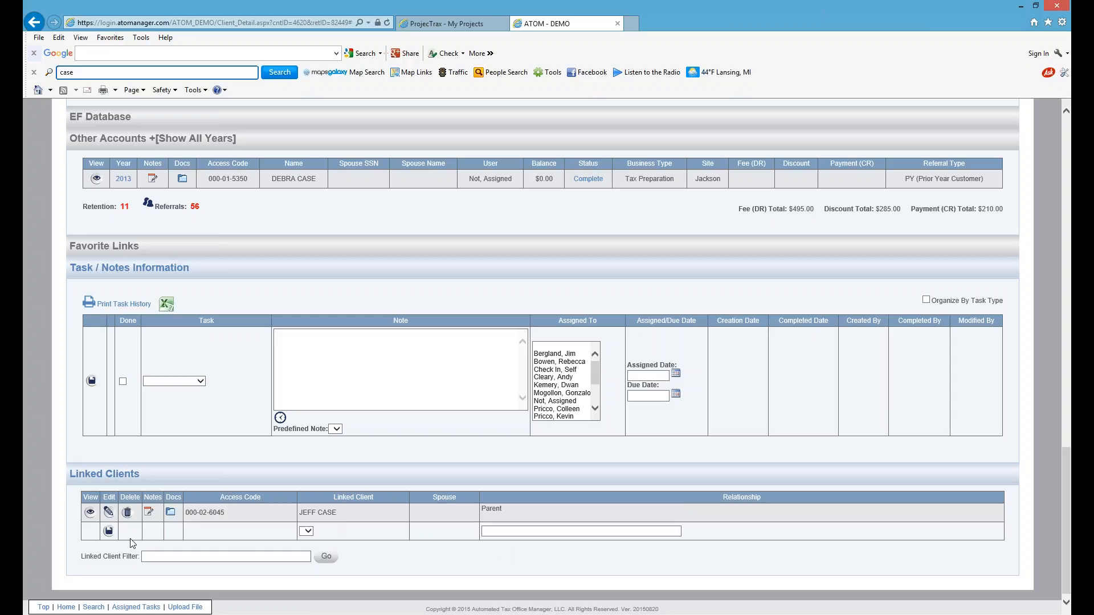
- Return to the parent's file and open the linked X-TAX CPA PLC file from its linked clients
left_click(88, 513)
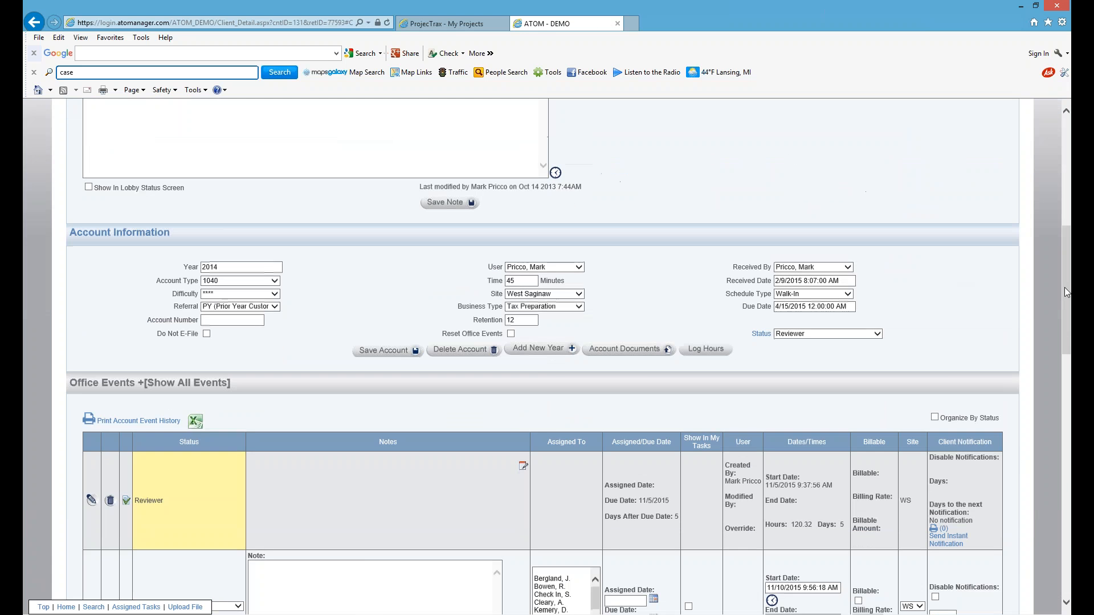
left_click_drag(1064, 287, 1060, 536)
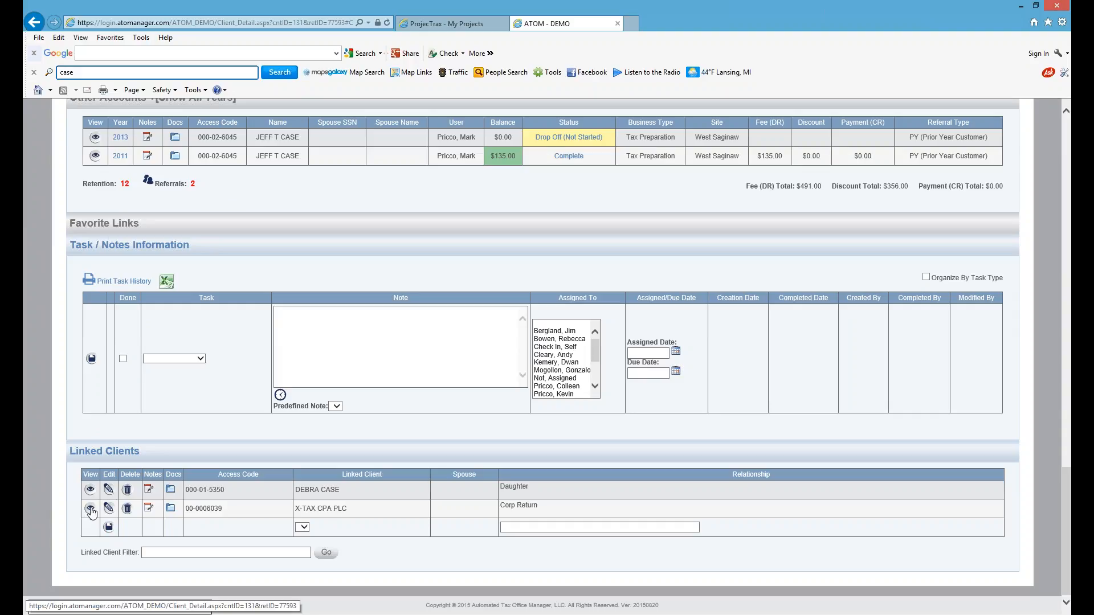
left_click(90, 508)
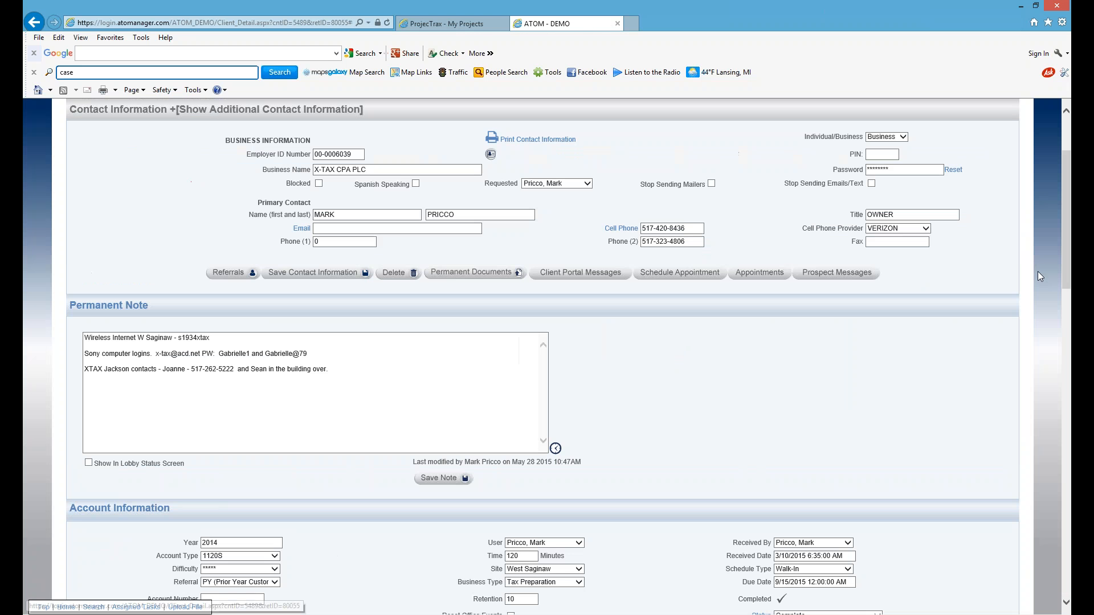
- In the company's Linked Clients, save a relationship for the linked individual stating that it is the individual file of X-TAX's owner
left_click_drag(1065, 270, 1050, 567)
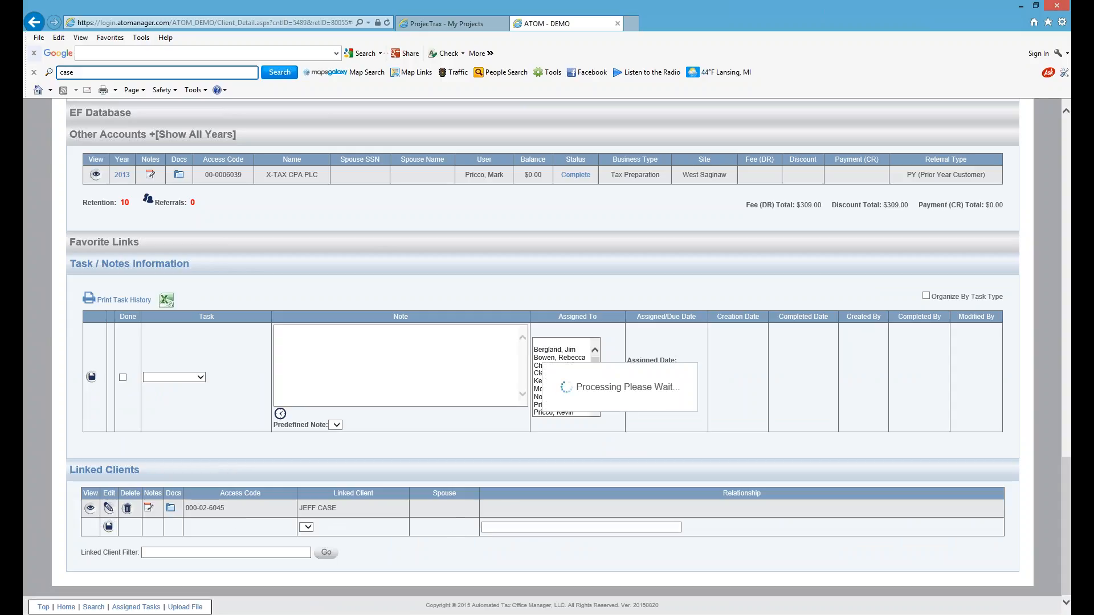
left_click(510, 510)
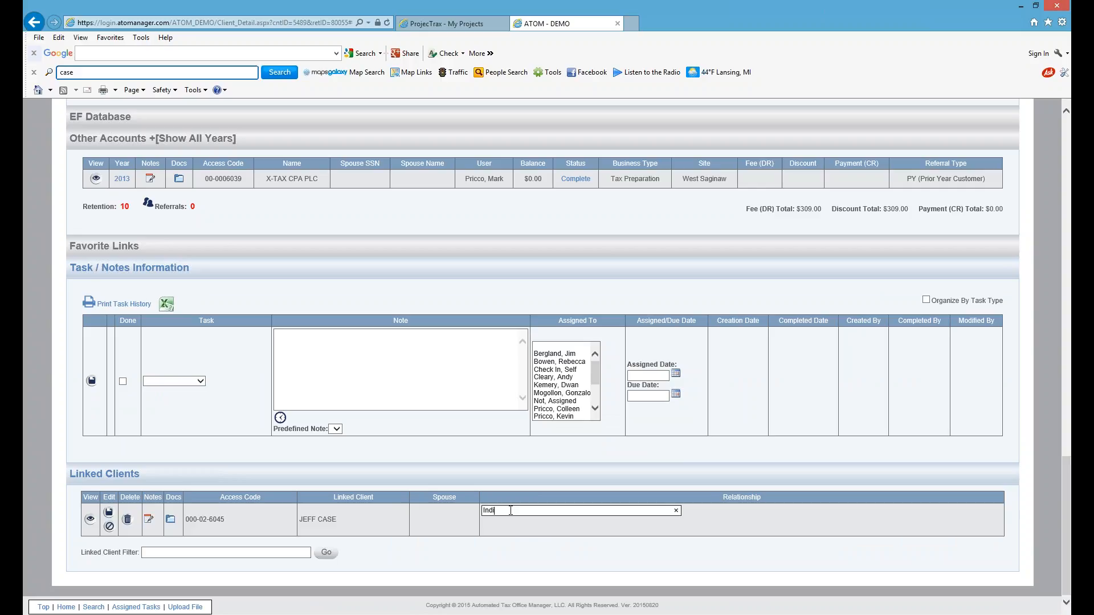
type("Individaul File Jeff owns X-TAX")
left_click(90, 520)
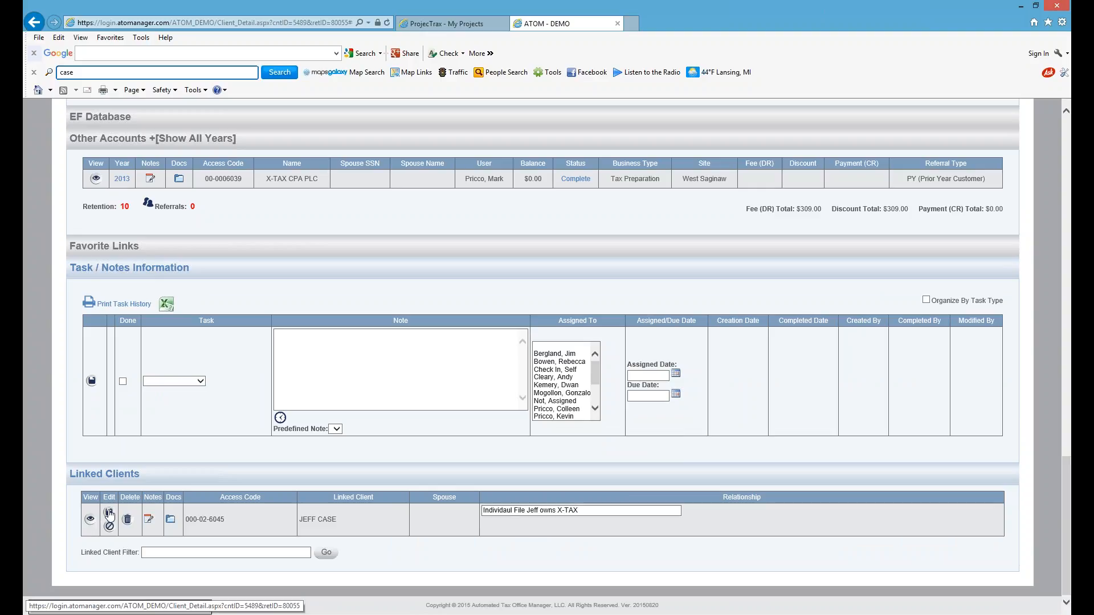
left_click(109, 515)
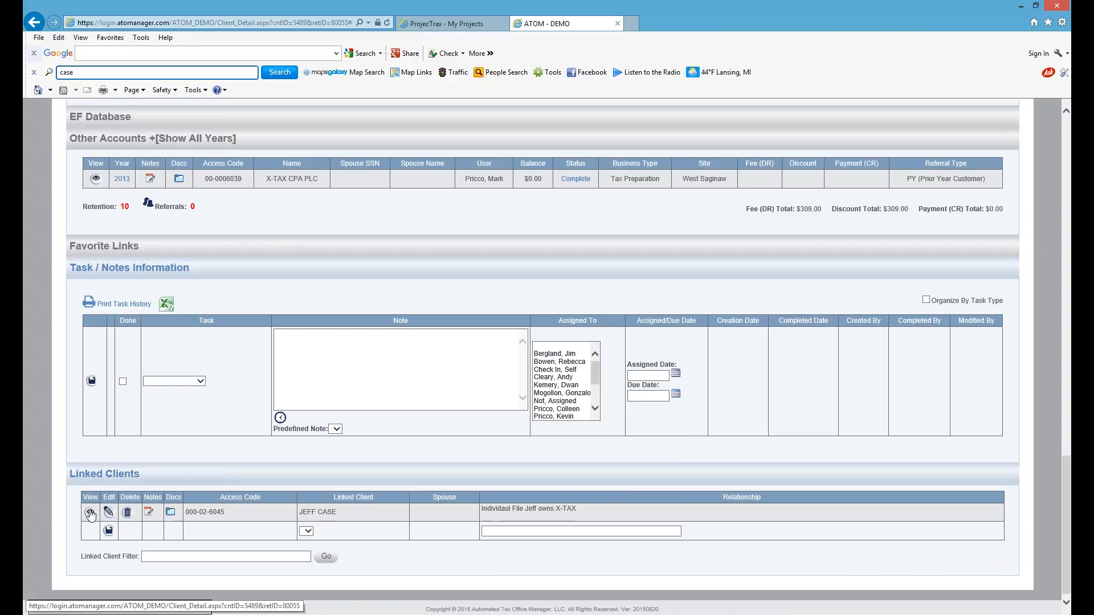
- Return to the owner's individual file, view the linked daughter's account documents and go back to the file
left_click(90, 513)
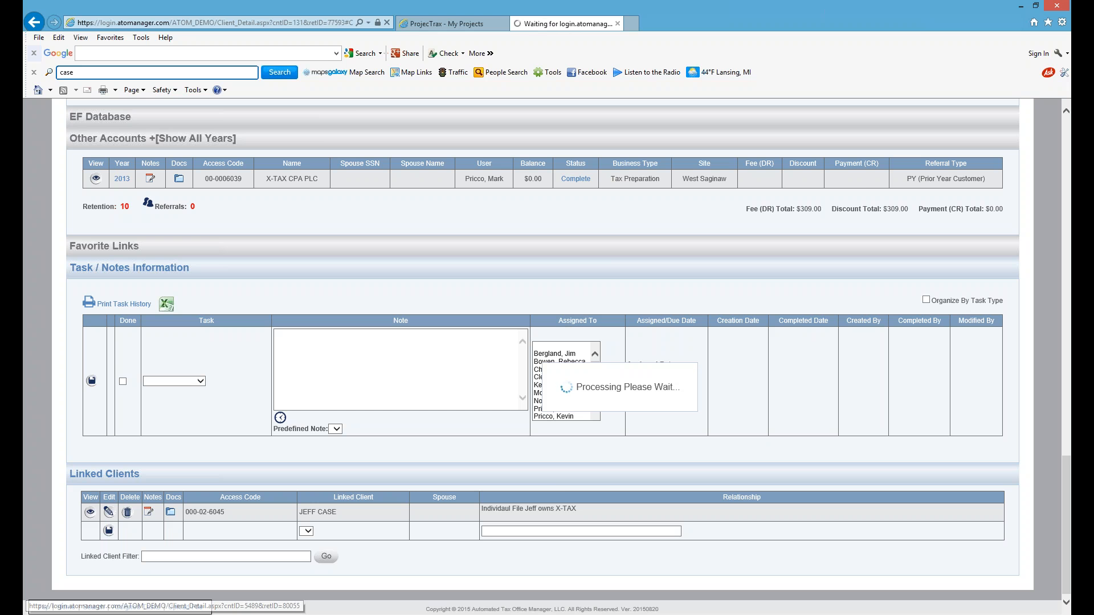
scroll(113, 522, "down", 15)
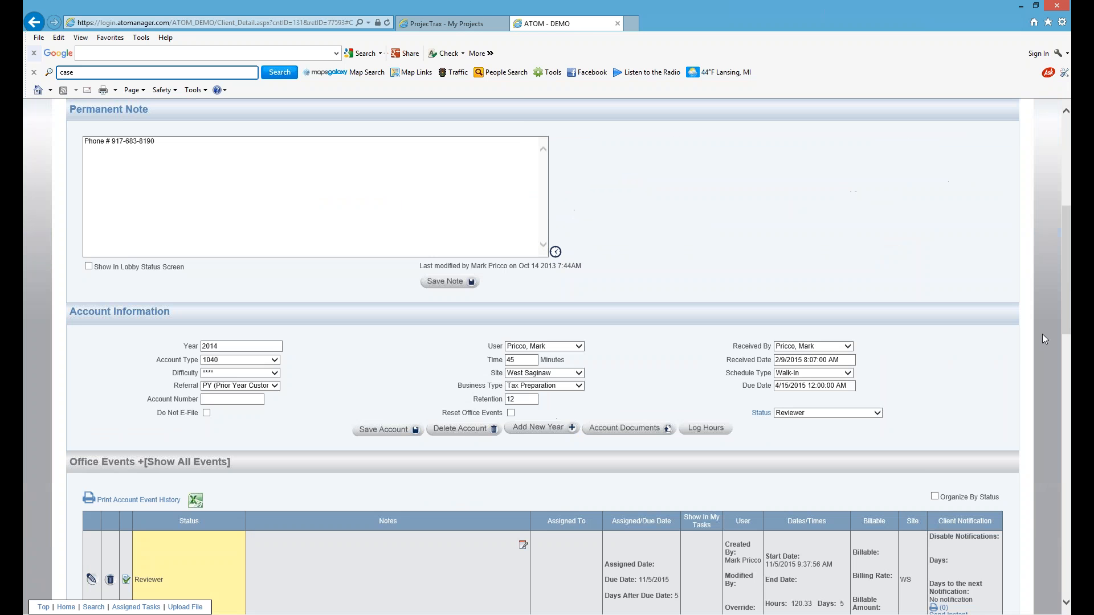
scroll(1054, 505, "down", 5)
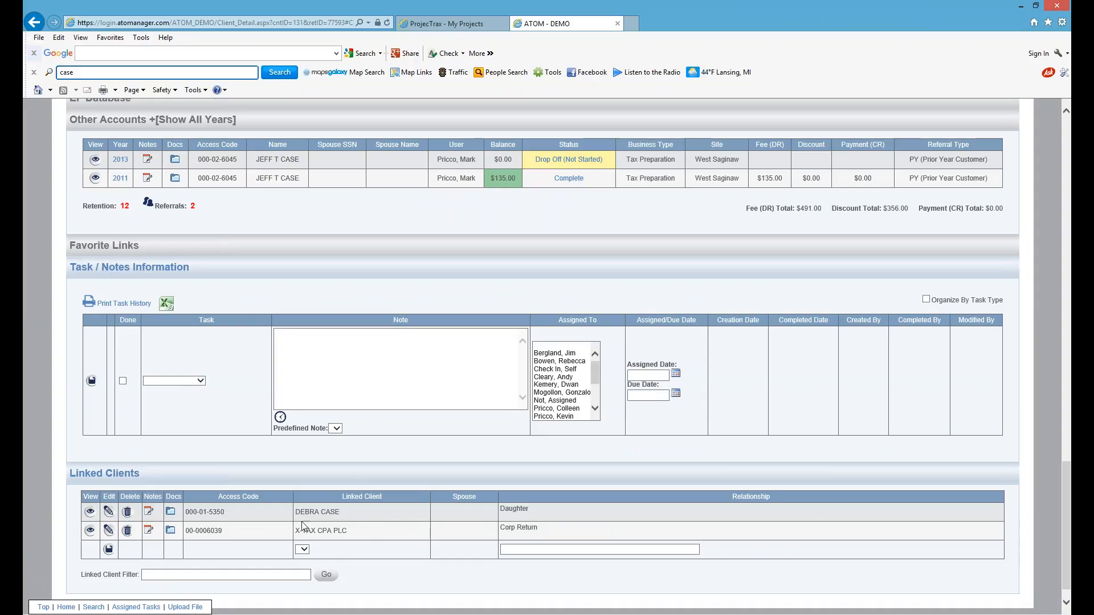
left_click(170, 514)
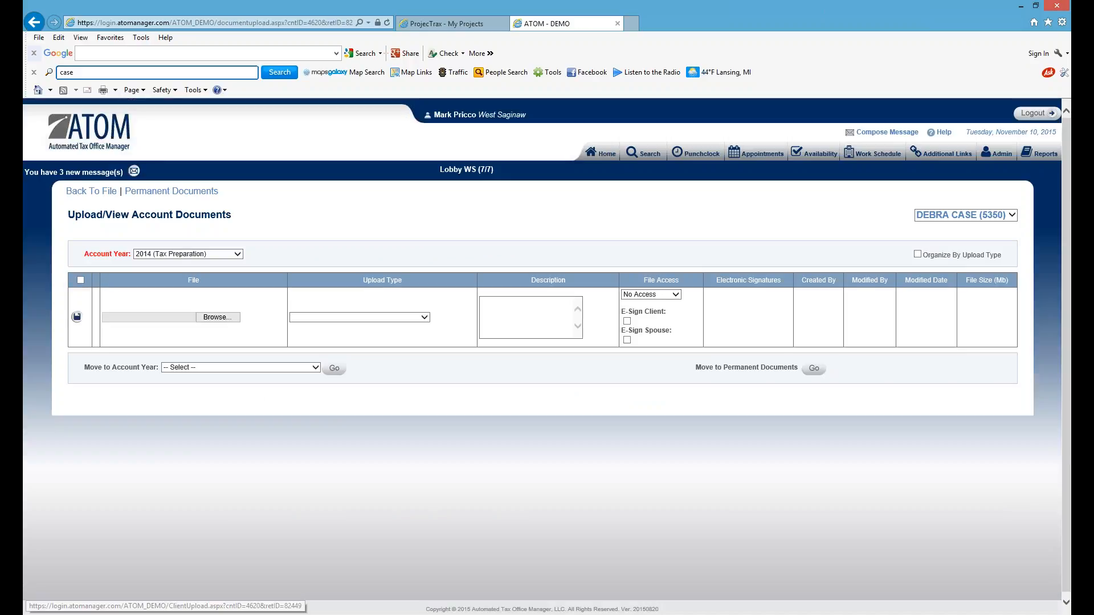
left_click(32, 23)
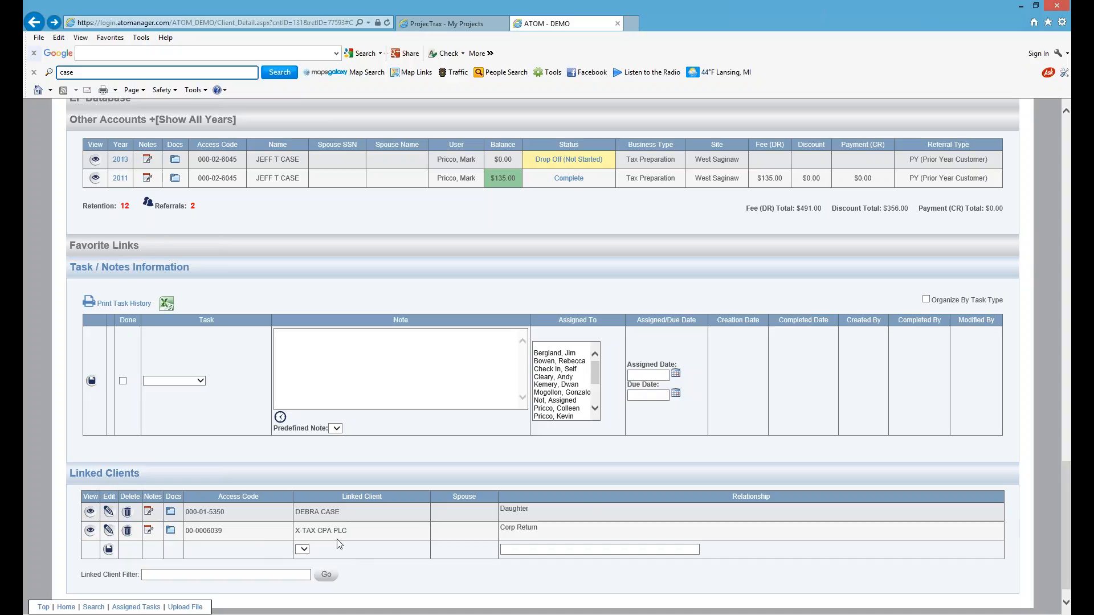
- Open the account documents for the client's own 2013 account under Other Accounts
scroll(344, 533, "up", 2)
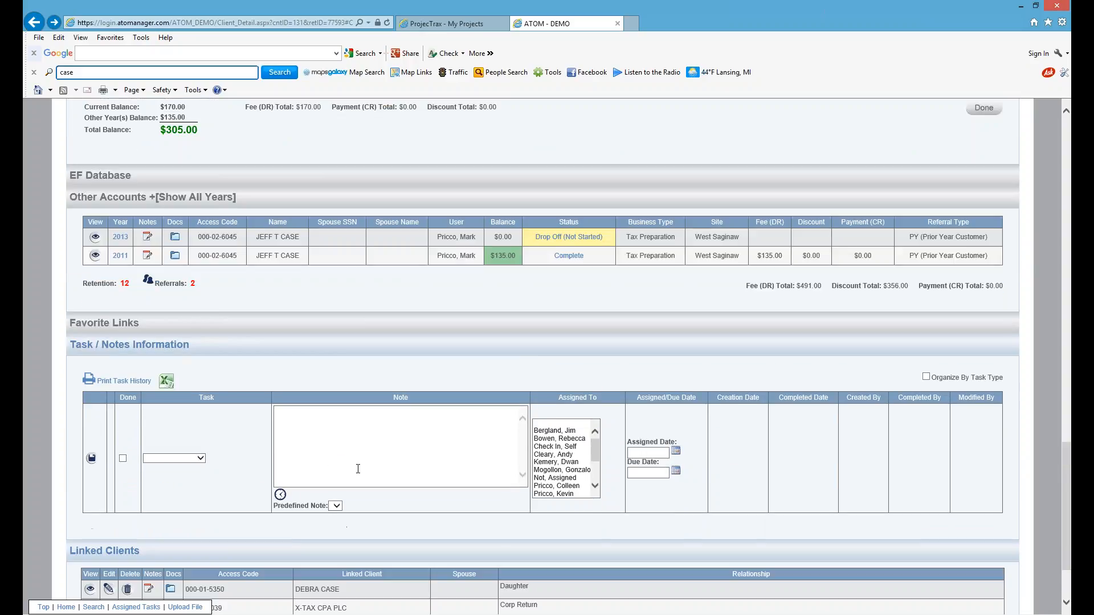
scroll(358, 469, "up", 15)
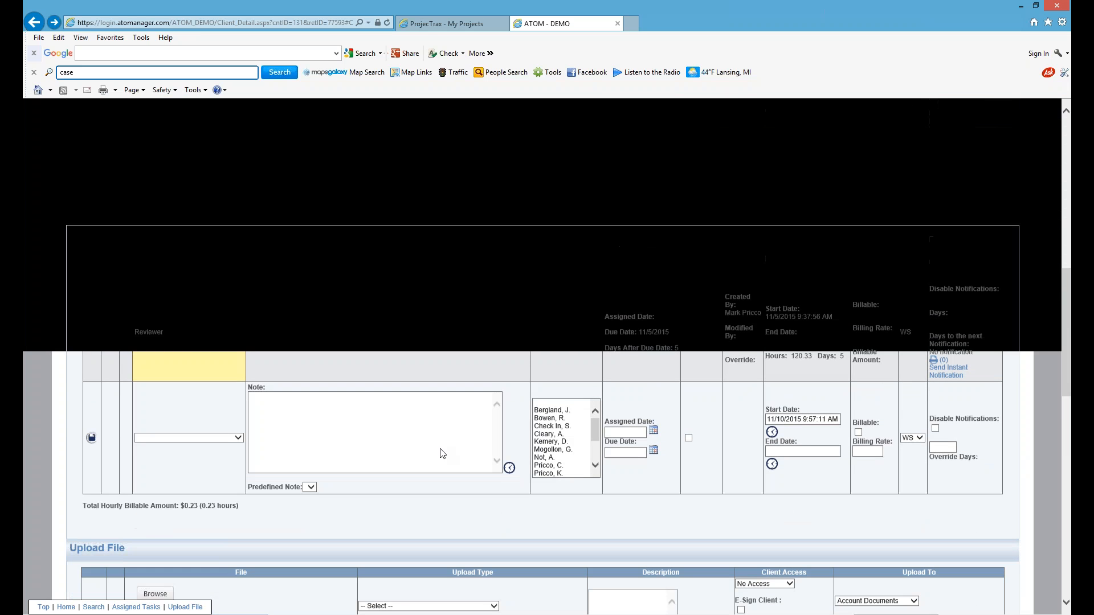
left_click(407, 454)
scroll(399, 455, "down", 7)
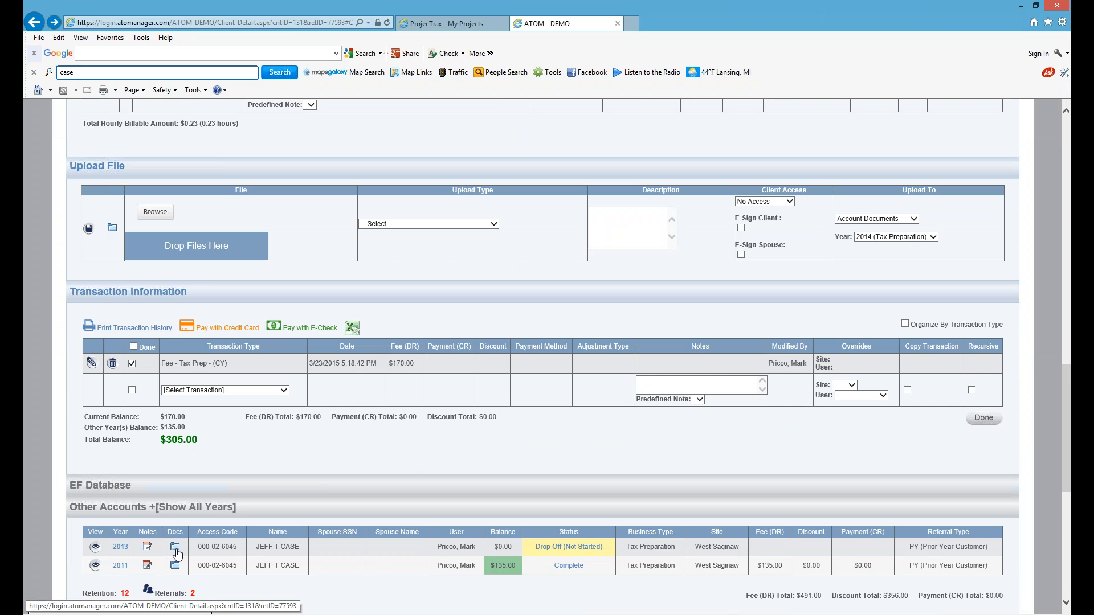
left_click(174, 547)
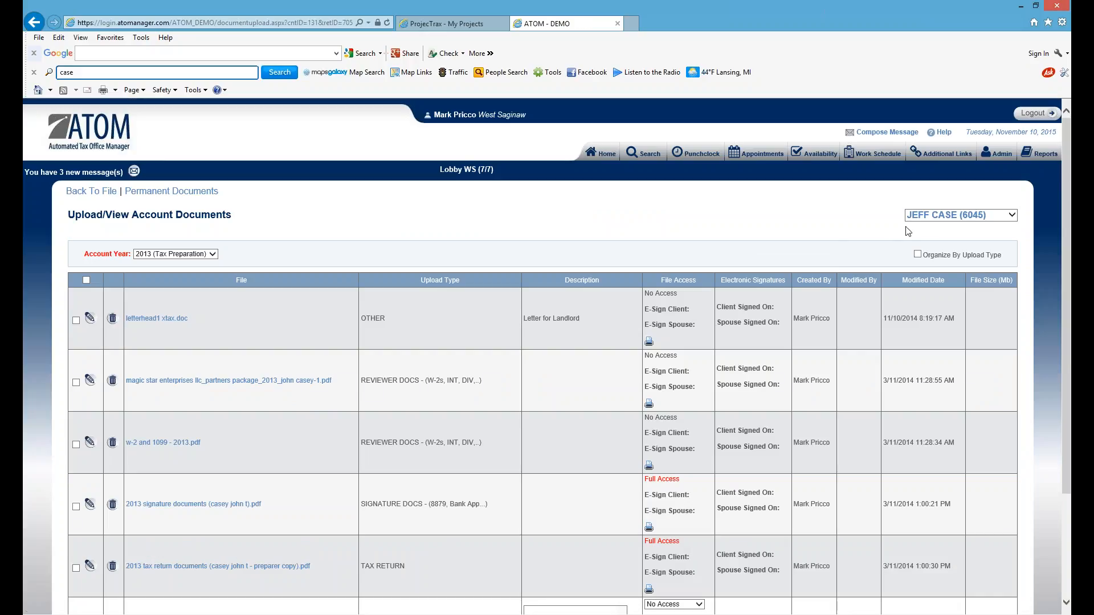
- Switch the account documents view to the linked daughter's file and back to the parent's file
left_click(942, 220)
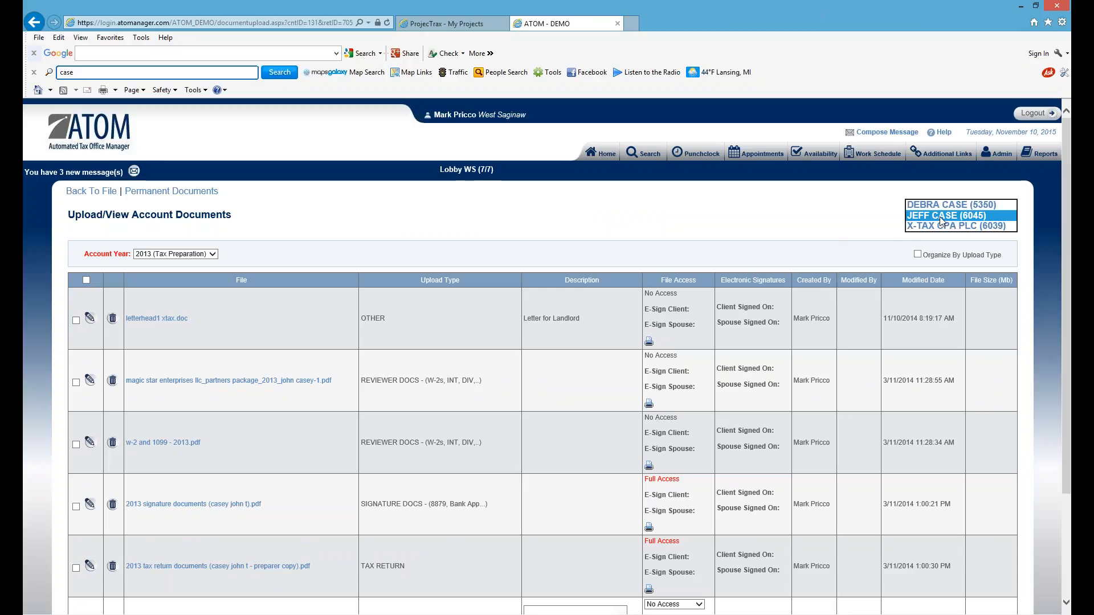
left_click(941, 205)
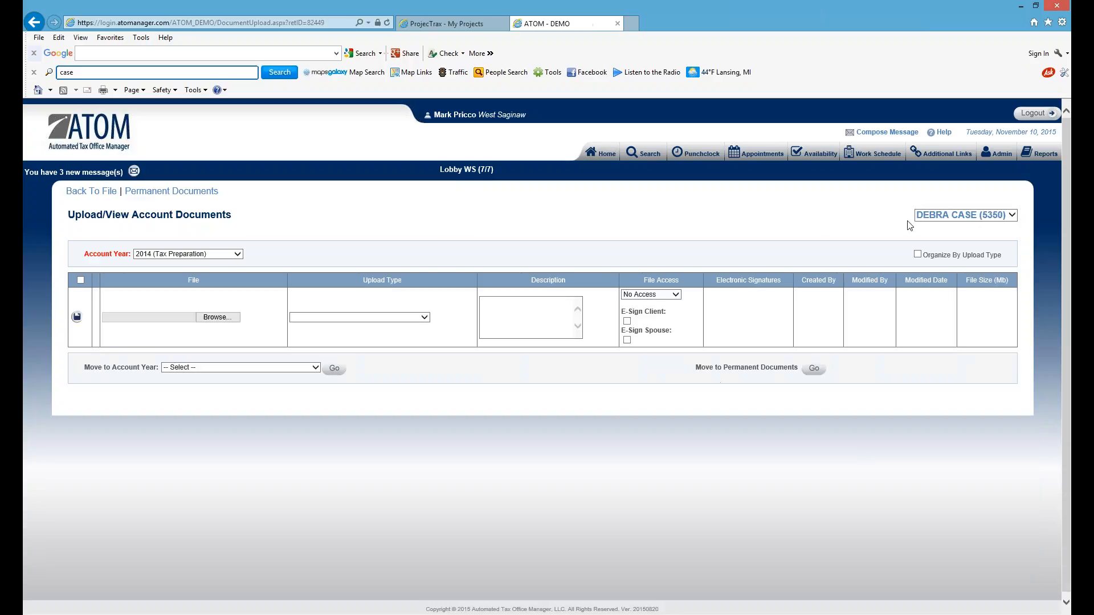
left_click(935, 220)
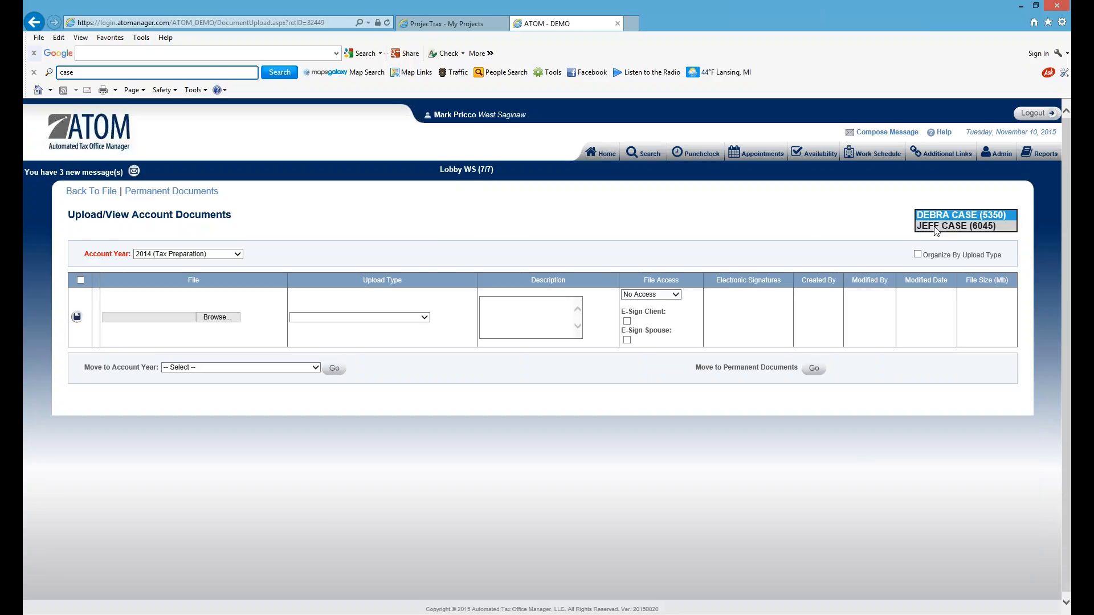
left_click(936, 230)
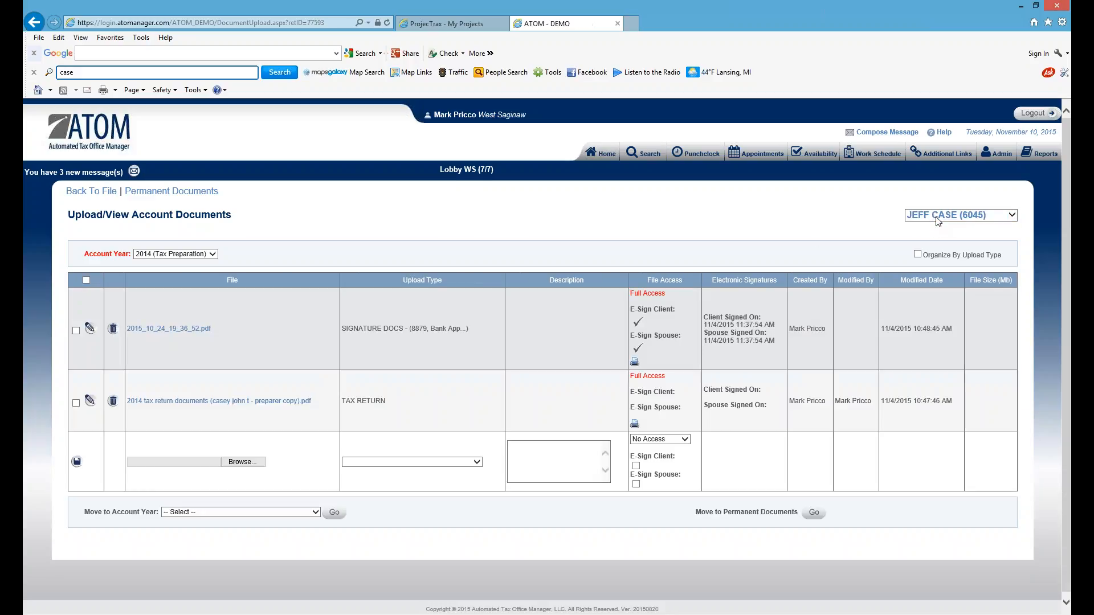
- View the account documents of the linked X-TAX CPA PLC file and switch back to the owner's documents
left_click(935, 216)
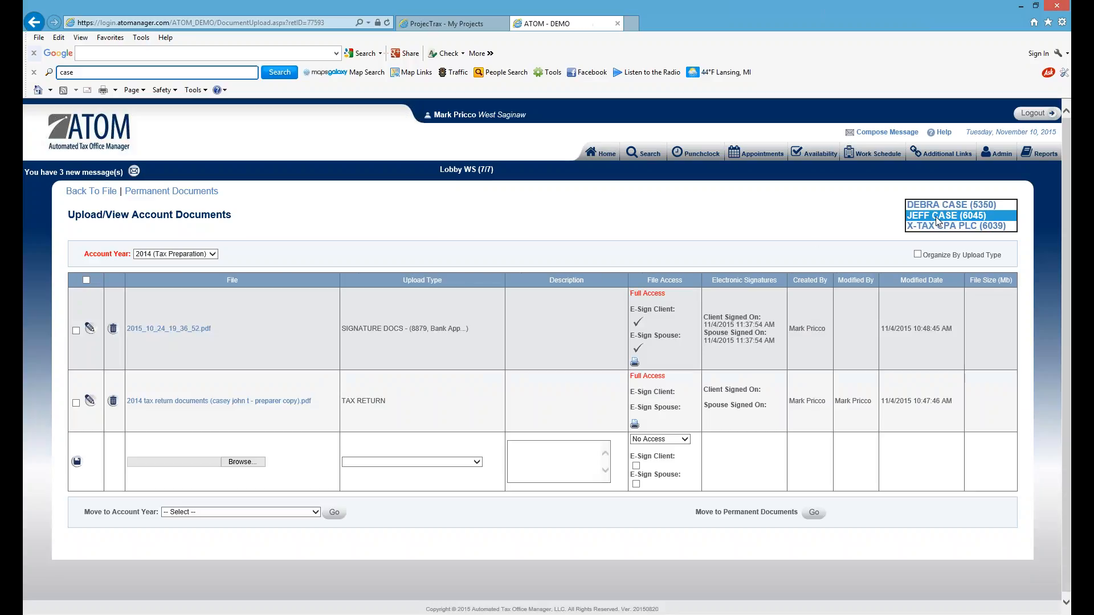
left_click(935, 226)
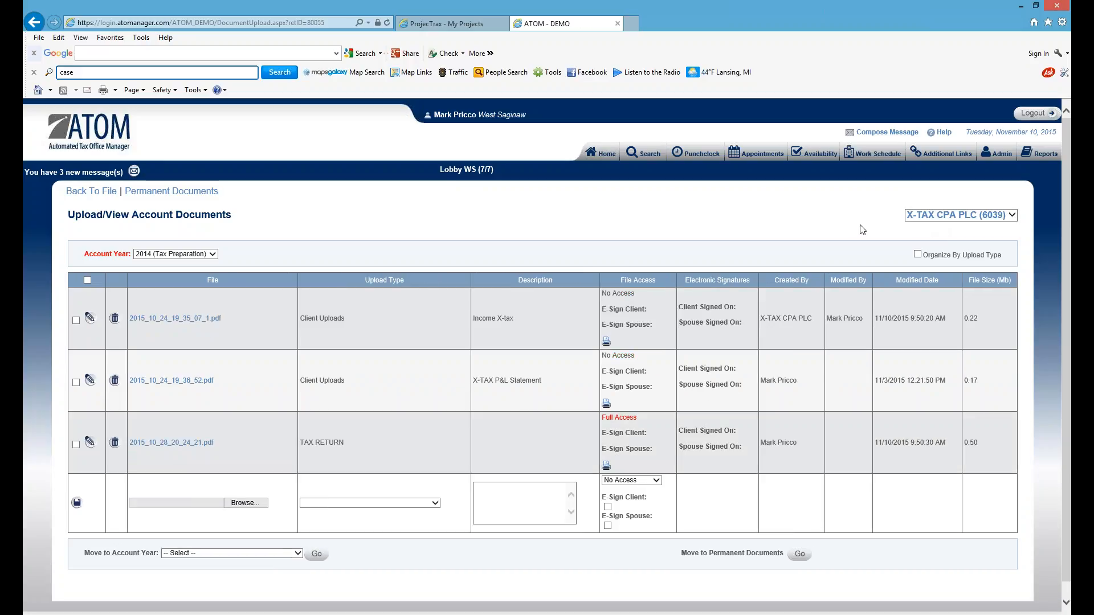
left_click(935, 215)
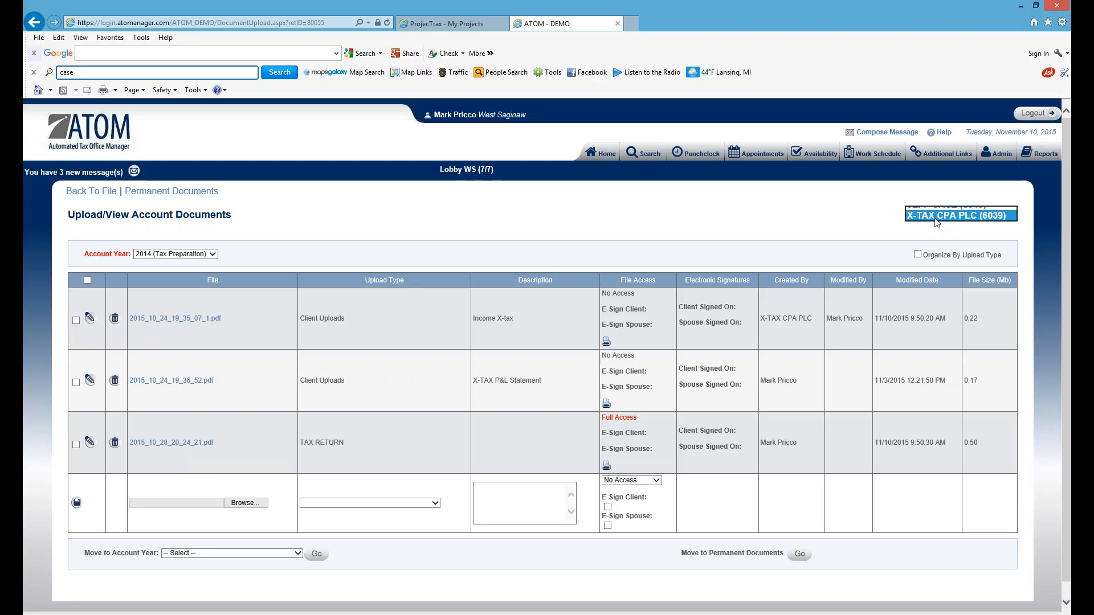
left_click(934, 207)
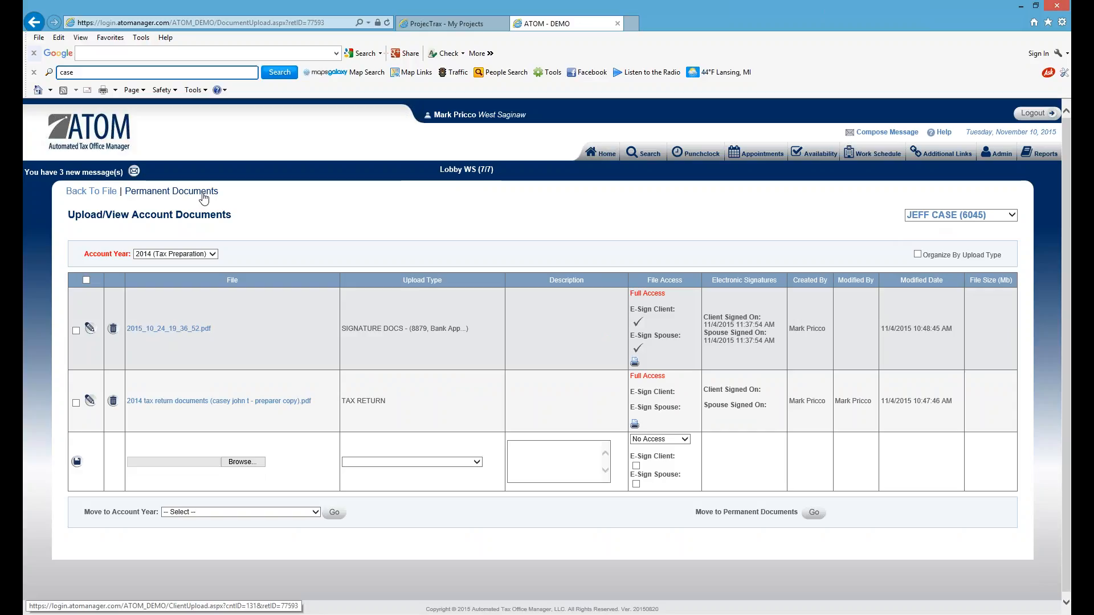
- In the parent's permanent documents, move 2015_10_24_19_32_22.pdf to the linked daughter's 2014 (Tax Preparation) account documents
left_click(203, 192)
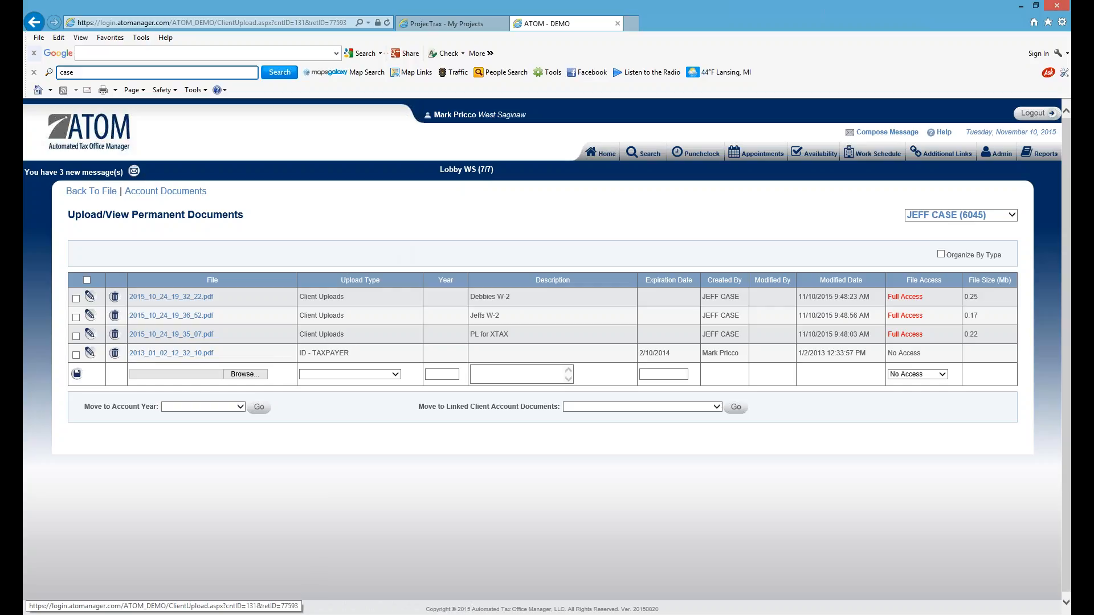
left_click(76, 299)
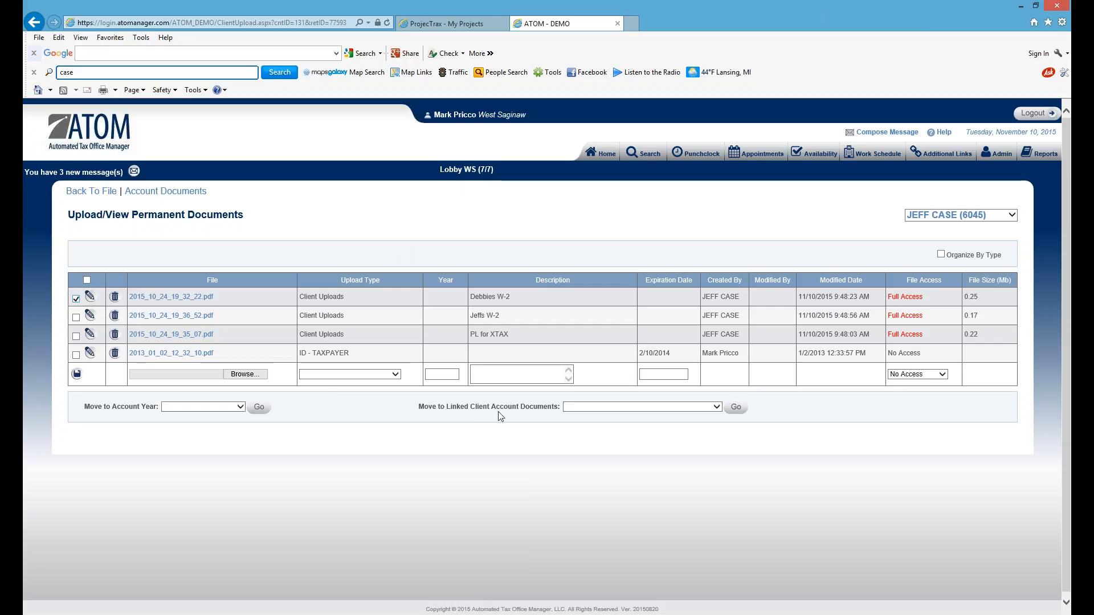
left_click(571, 409)
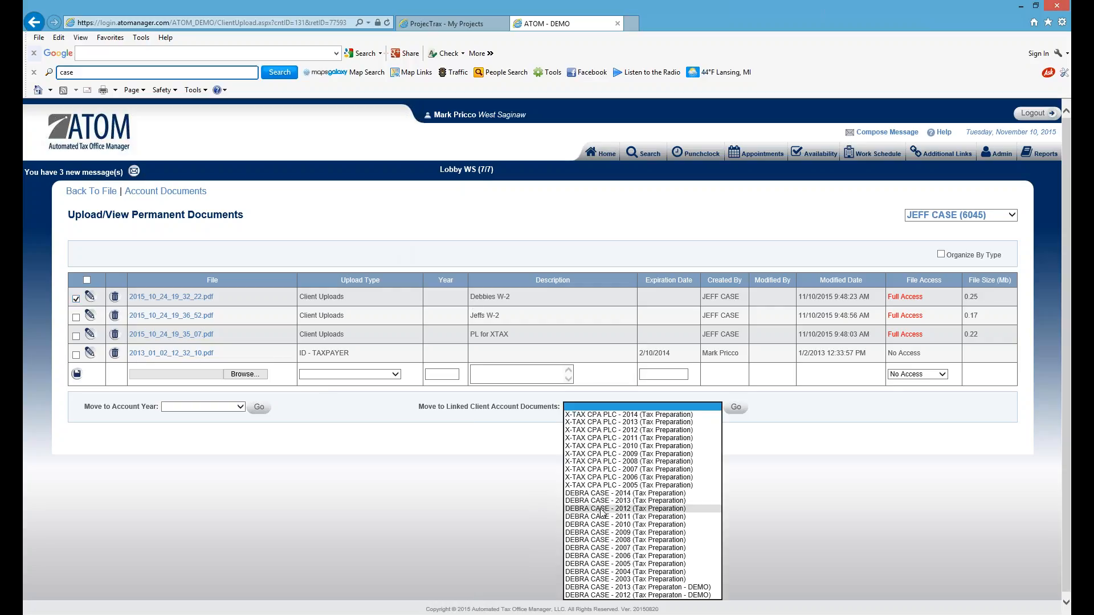
left_click(623, 493)
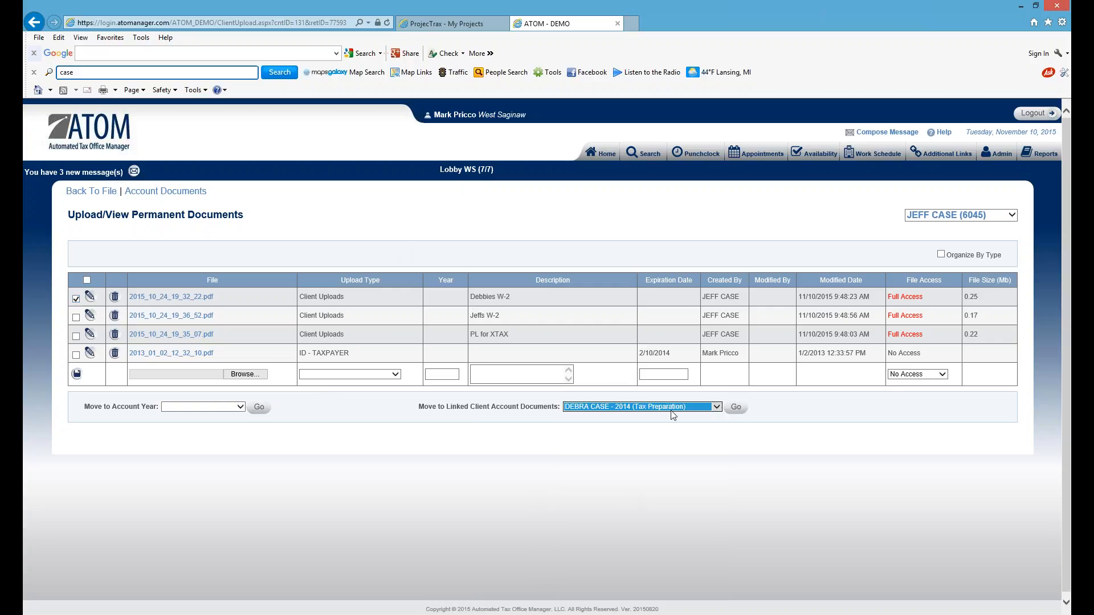
left_click(736, 407)
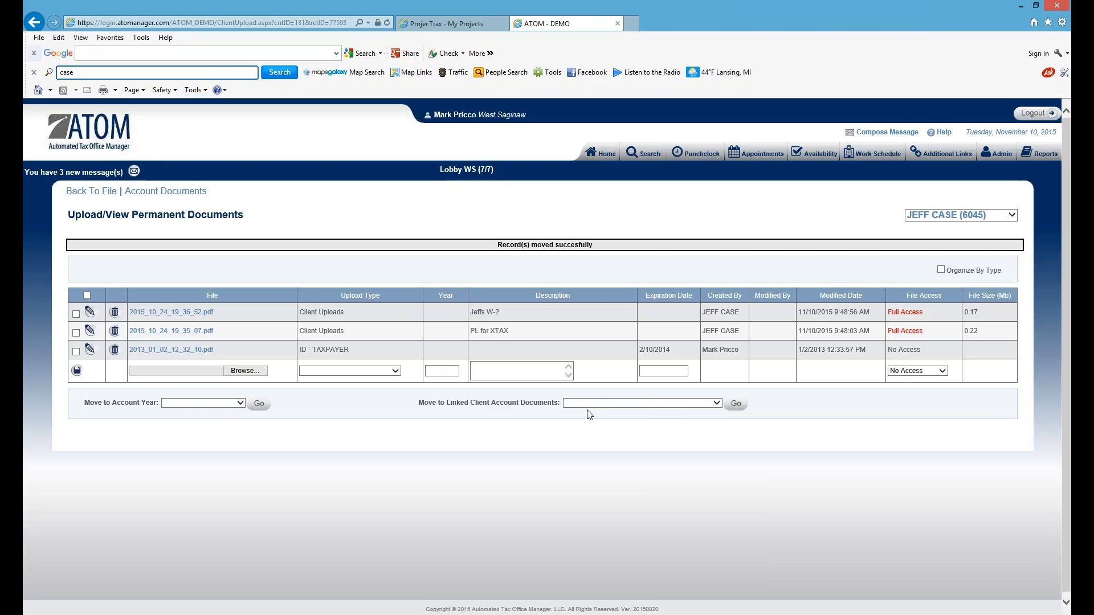
left_click(607, 404)
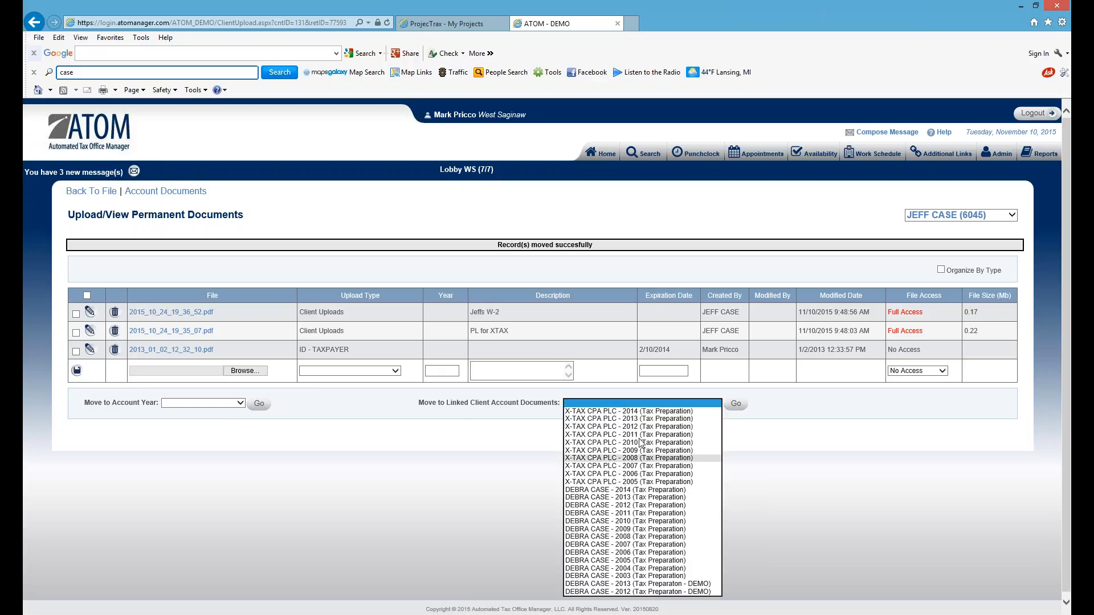
left_click(486, 513)
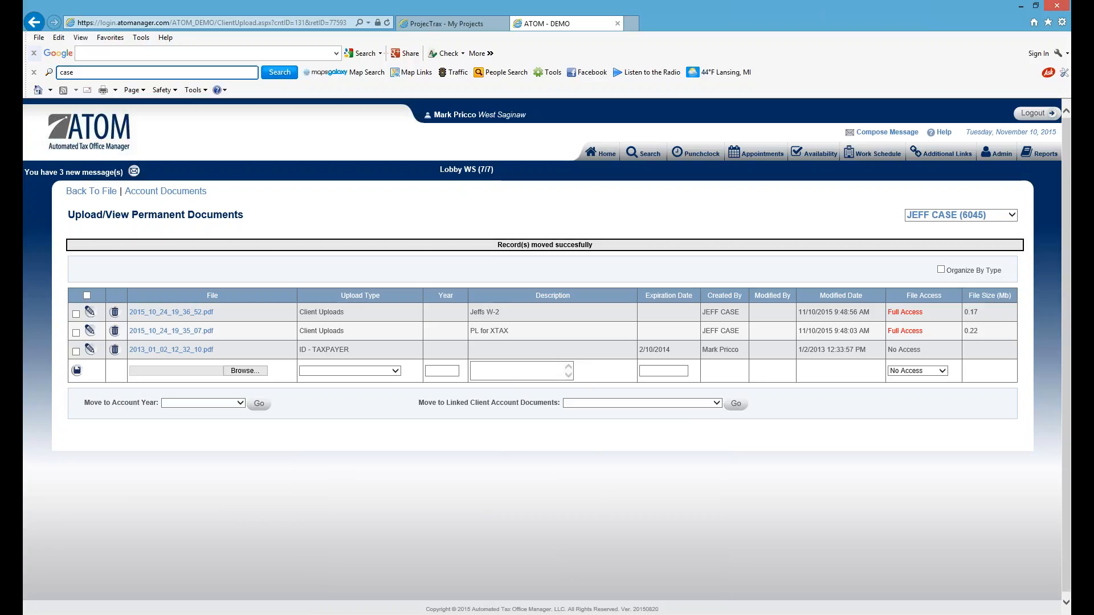
- Switch to the client portal window, maximize it and open the Client Portal Main Menu
left_click_drag(23, 67, 552, 106)
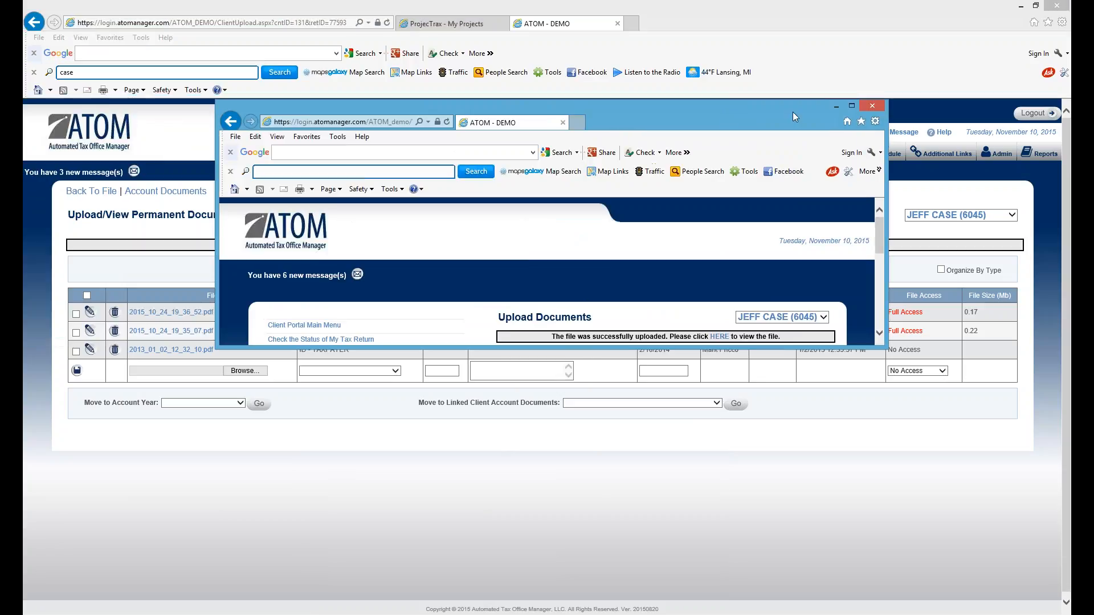
double_click(795, 117)
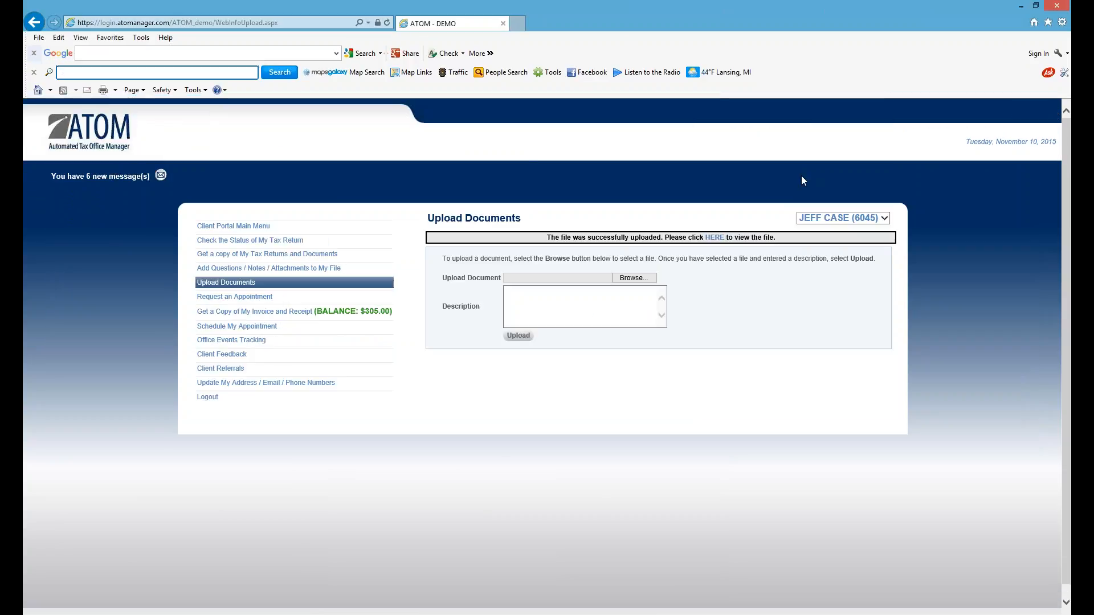
left_click(320, 227)
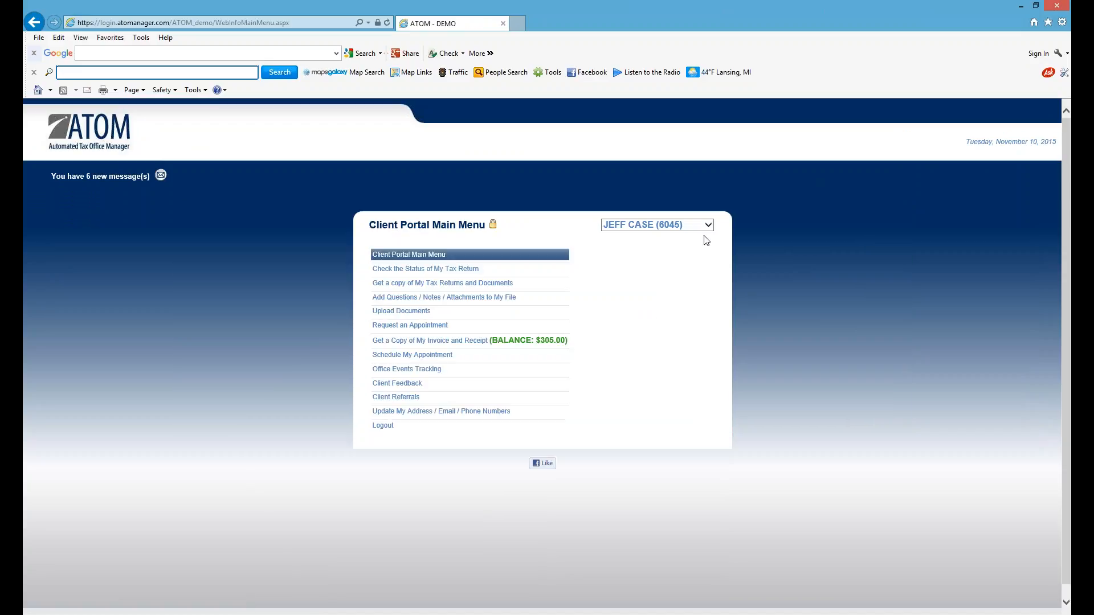
- Switch the portal to the linked daughter's account and view her tax returns and documents
left_click(676, 226)
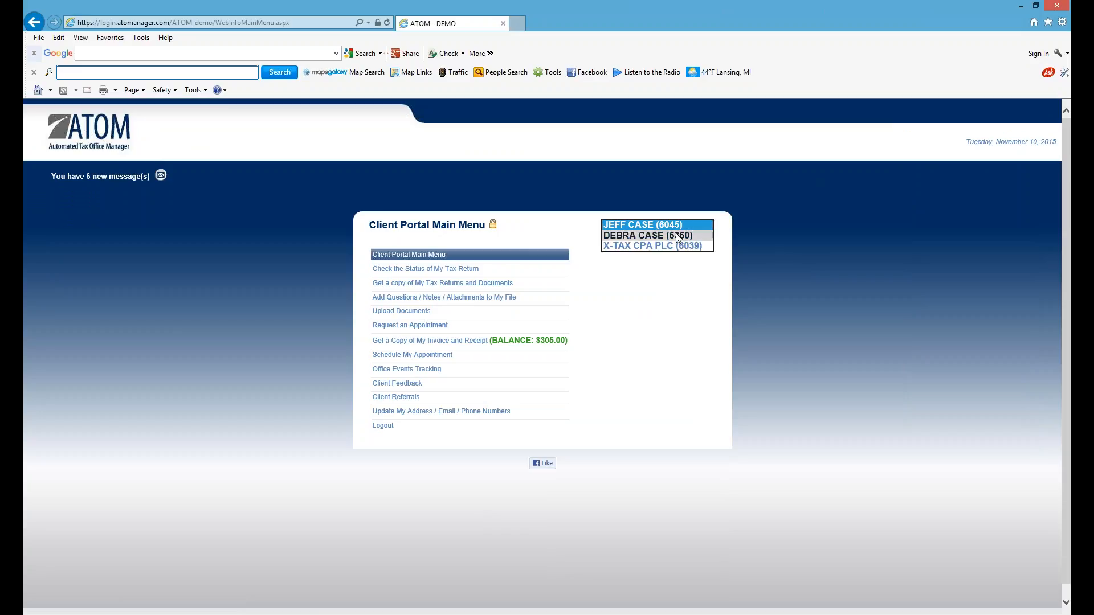
left_click(676, 234)
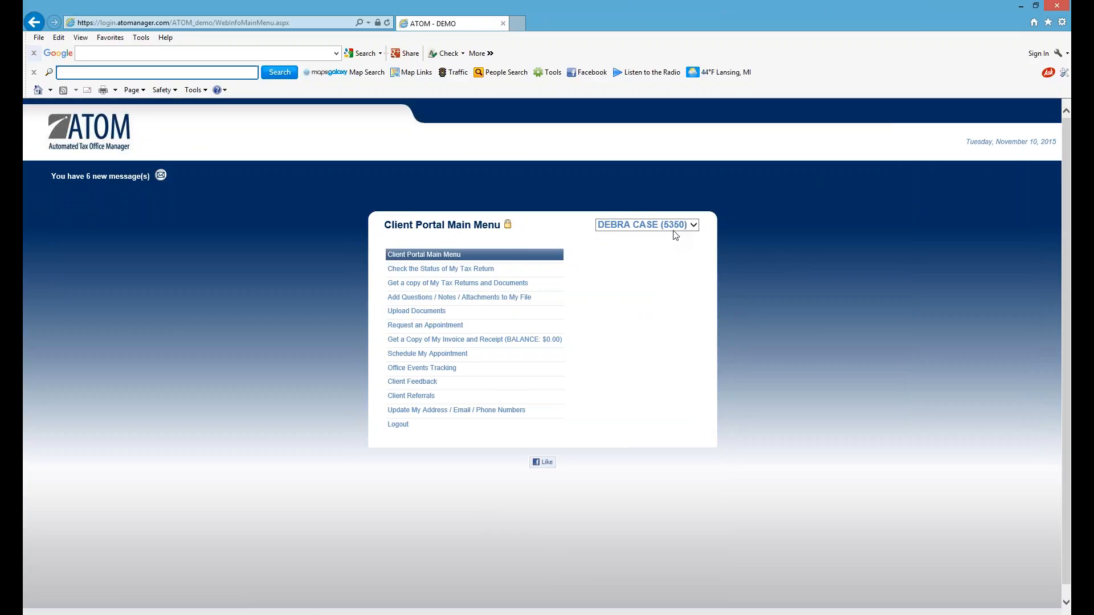
left_click(474, 289)
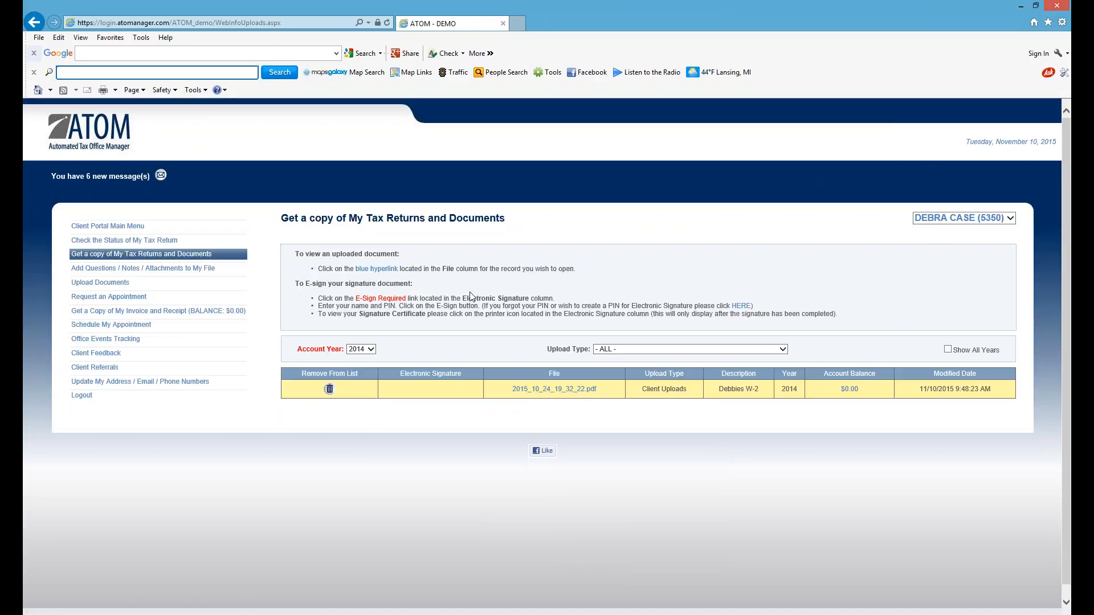
- View the portal's tax returns and documents for the parent and X-TAX CPA PLC, ending on the parent's account
left_click(944, 216)
left_click(944, 228)
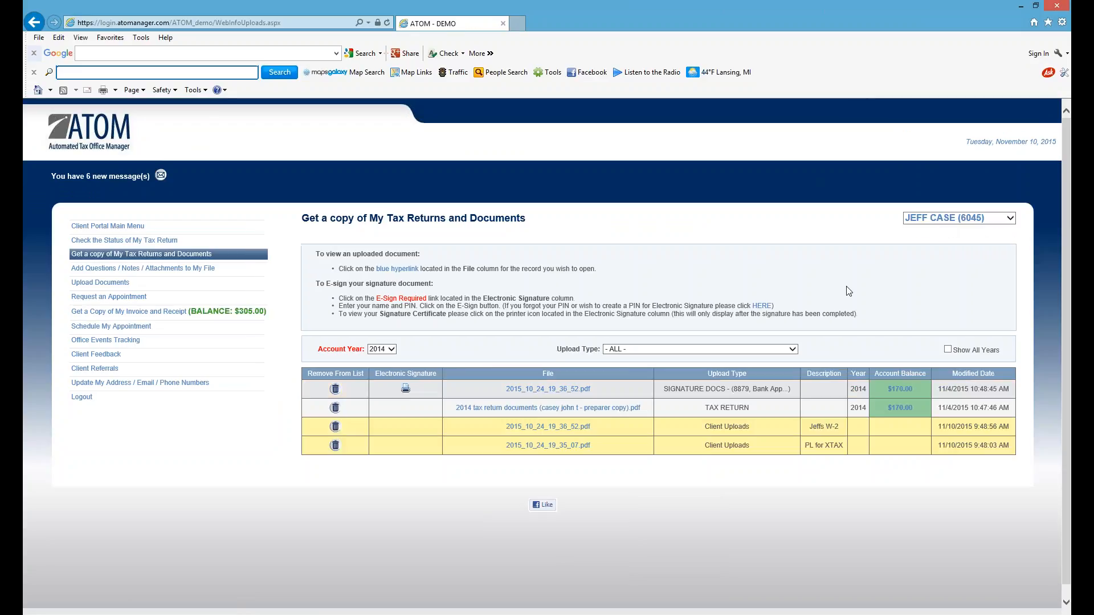
left_click(950, 222)
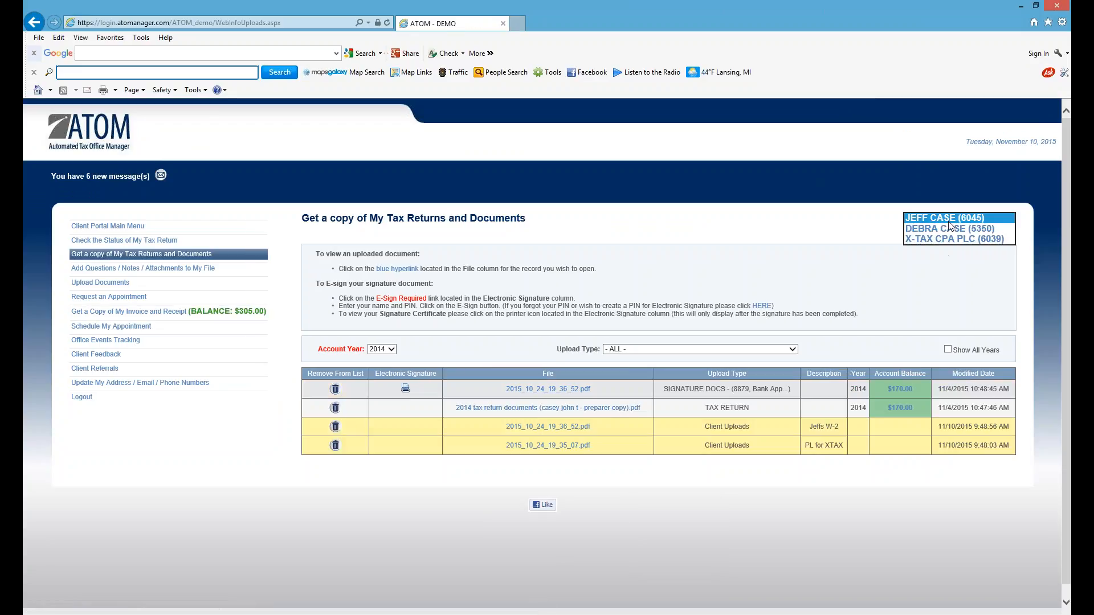
left_click(948, 239)
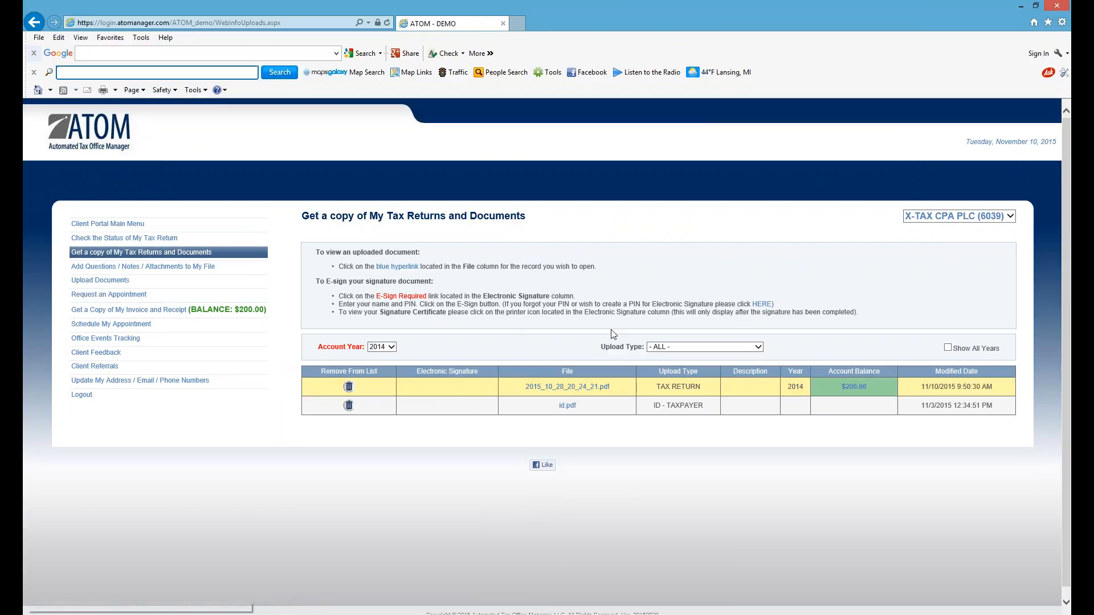
left_click(941, 217)
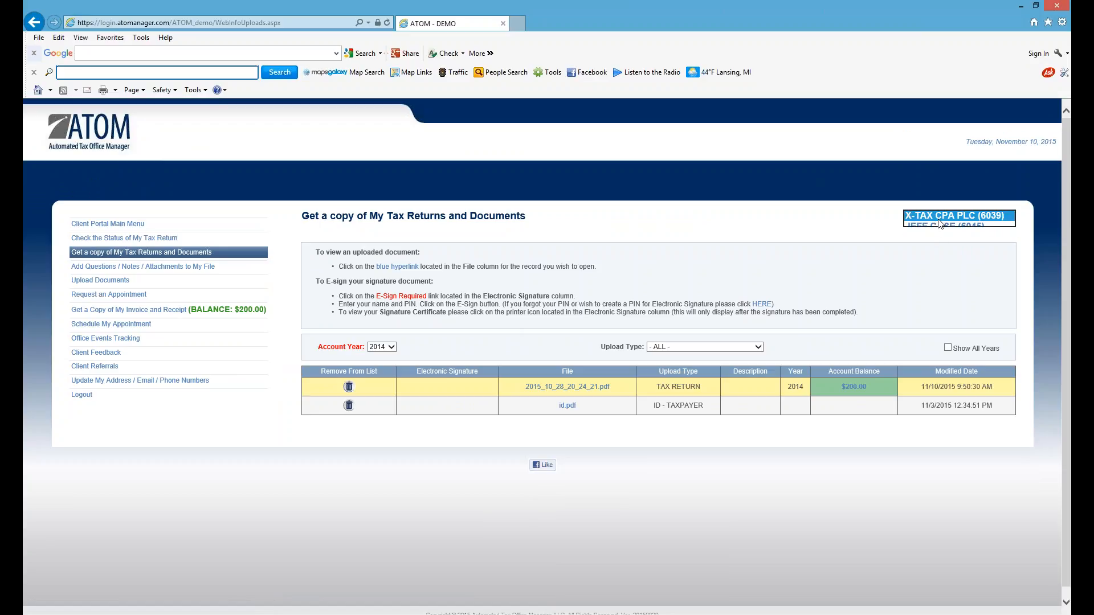
left_click(941, 227)
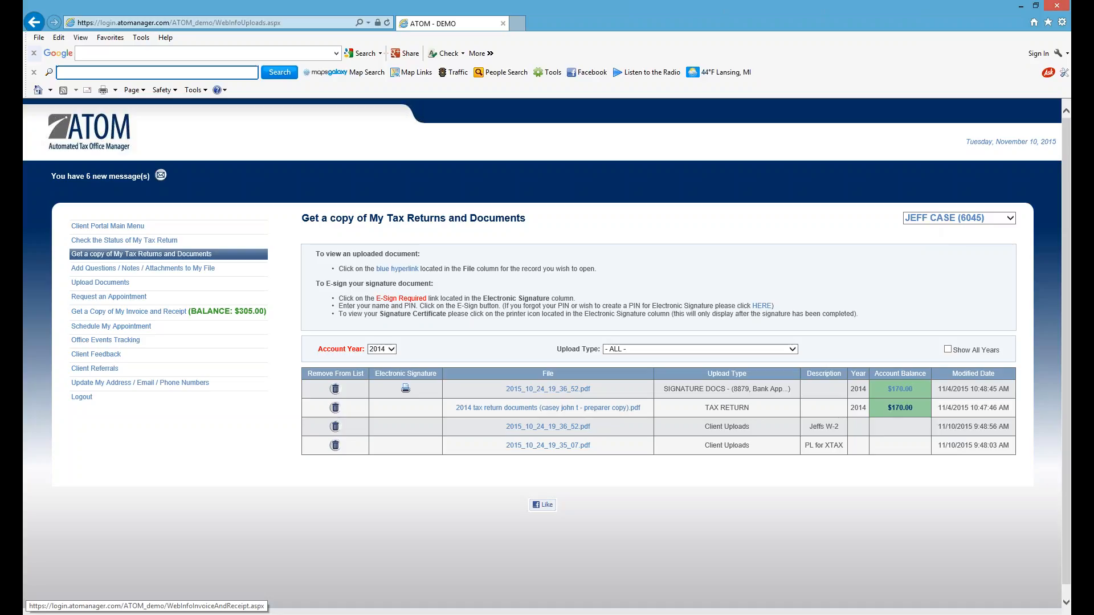
- Open the parent's invoice and receipt page, view the one for X-TAX CPA PLC and switch back to the parent
left_click(194, 313)
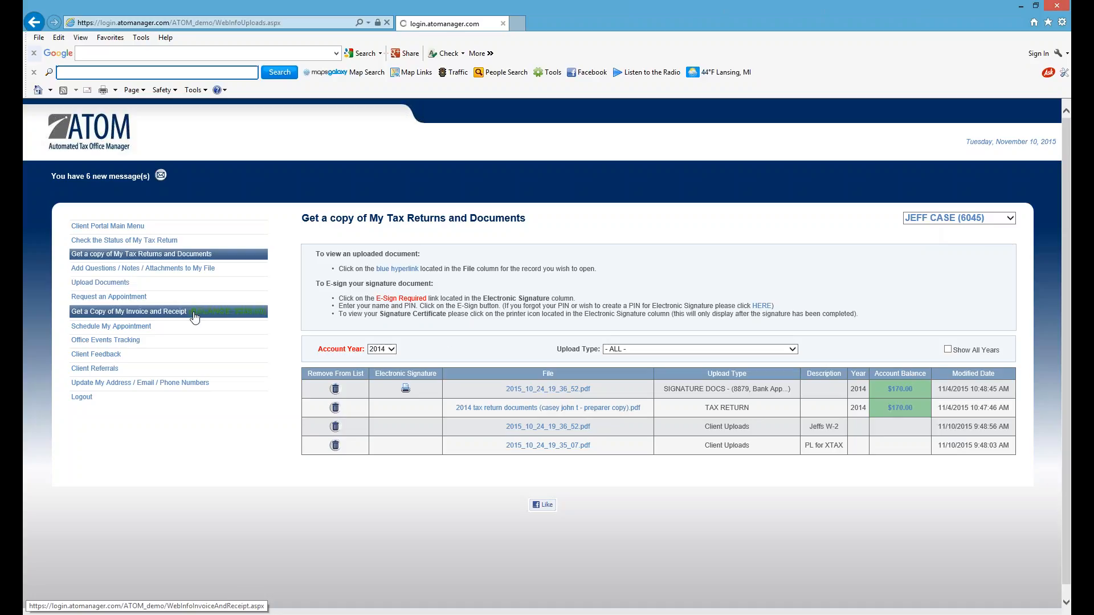
left_click(723, 220)
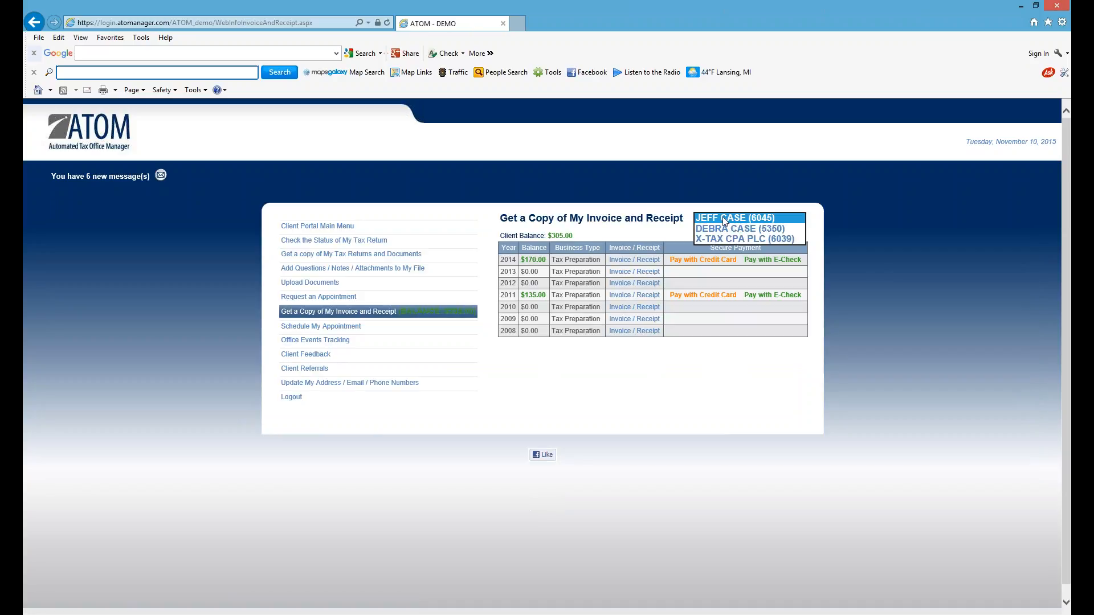
left_click(724, 239)
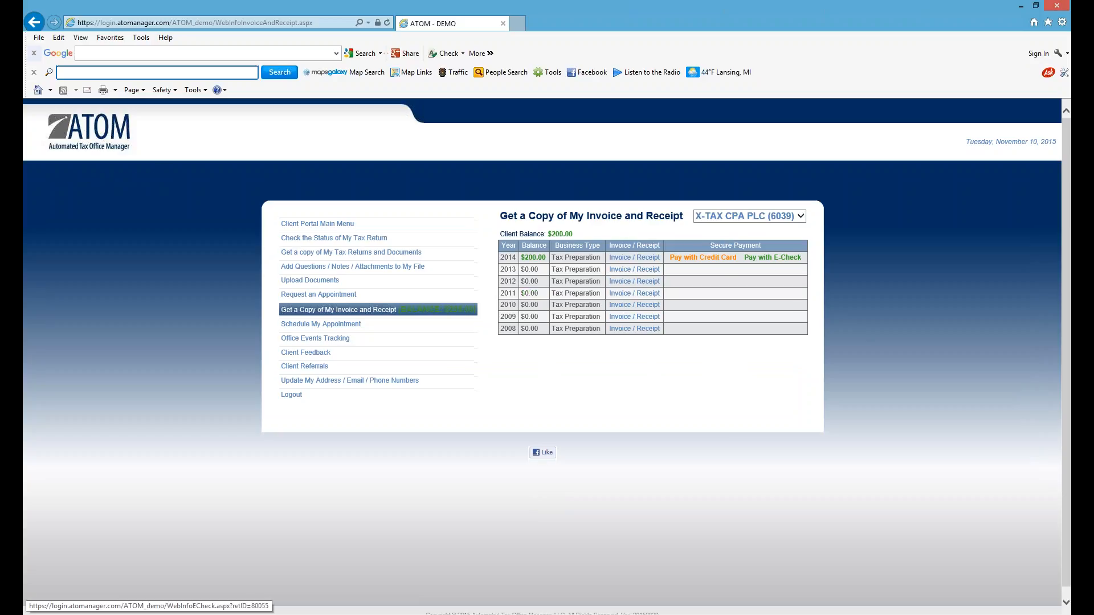
left_click(713, 223)
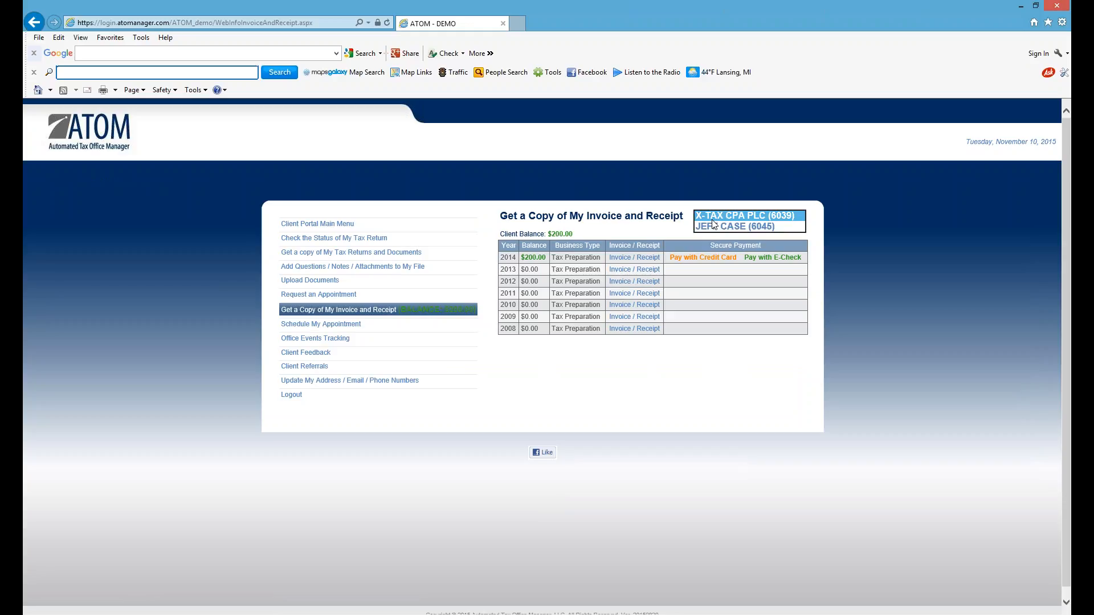
left_click(714, 226)
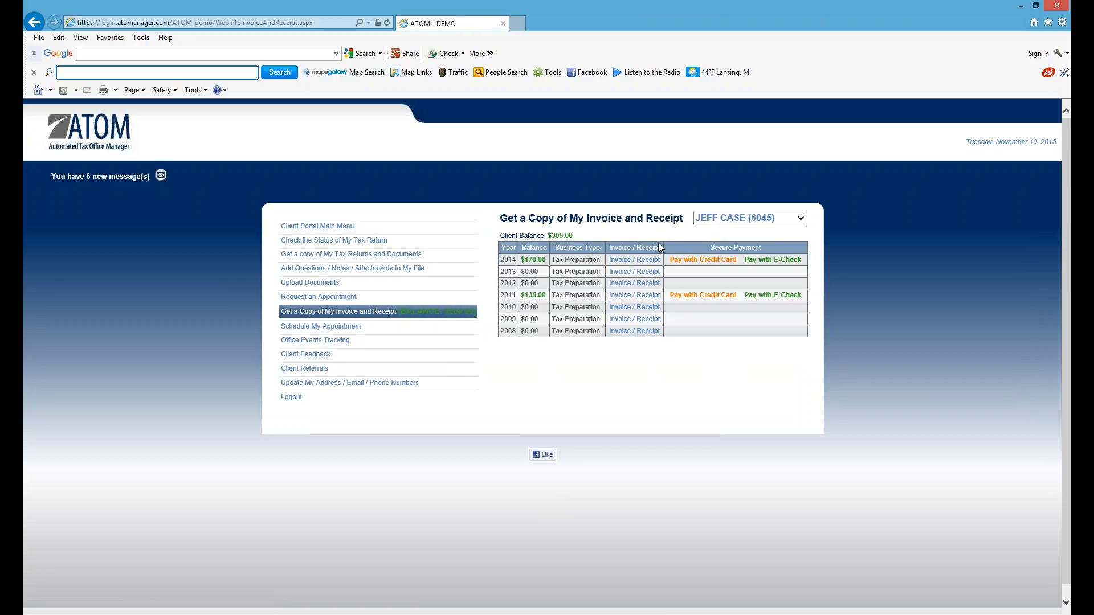